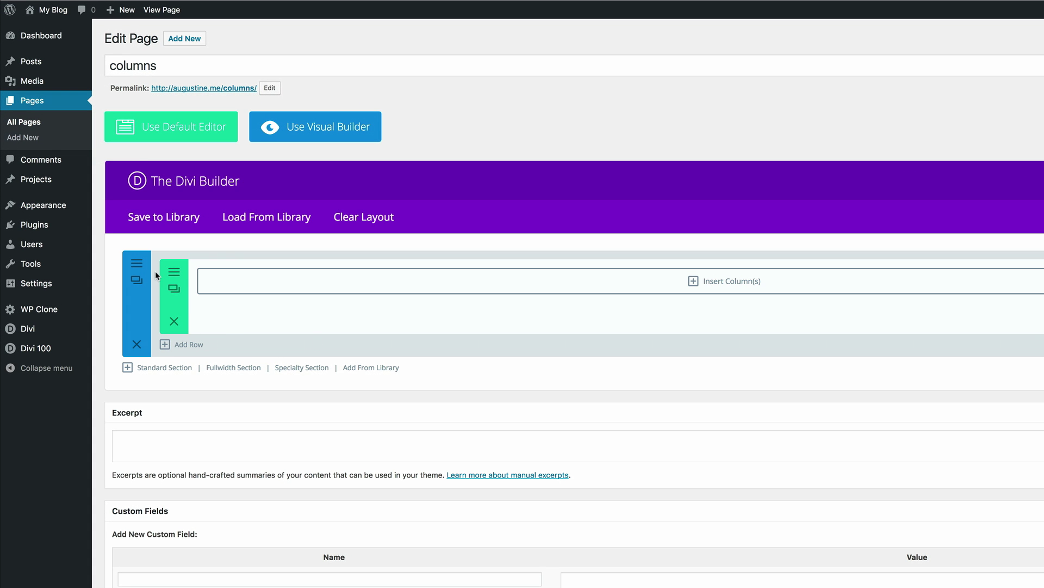
# Make the row fullwidth with CSS class 'six-columns' and save its settings
pyautogui.click(174, 274)
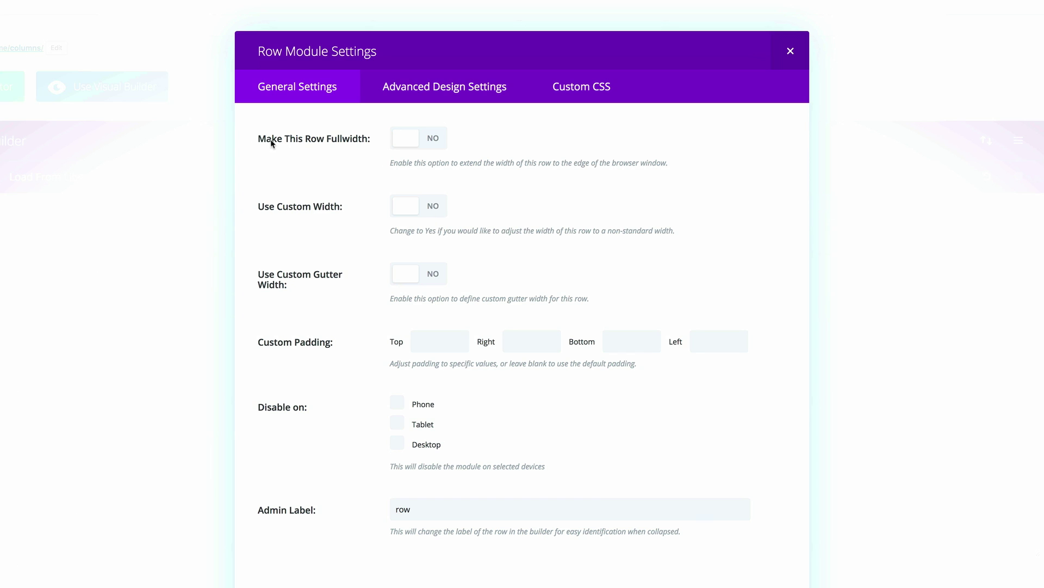
pyautogui.click(433, 139)
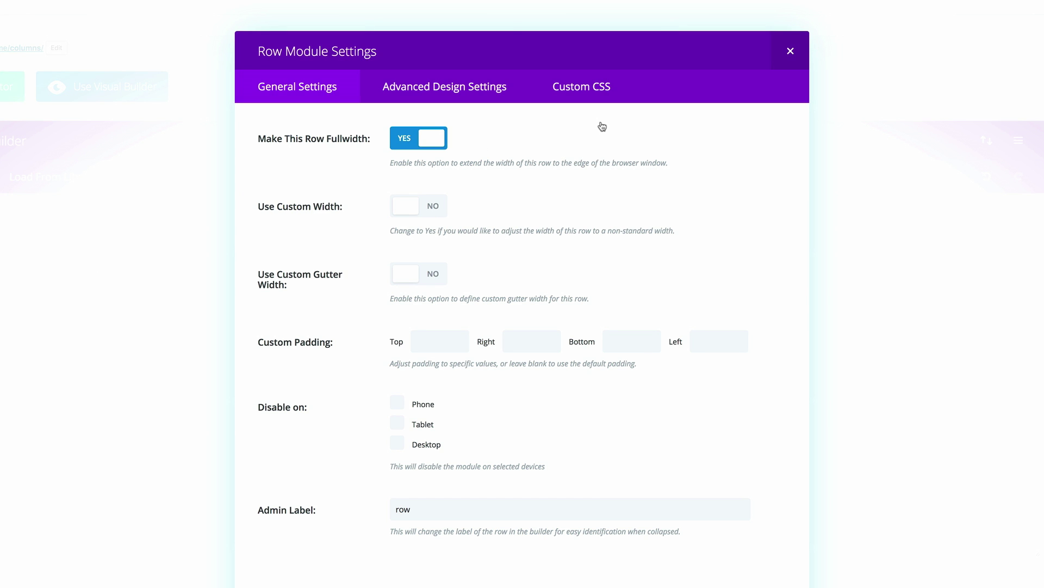
pyautogui.click(595, 89)
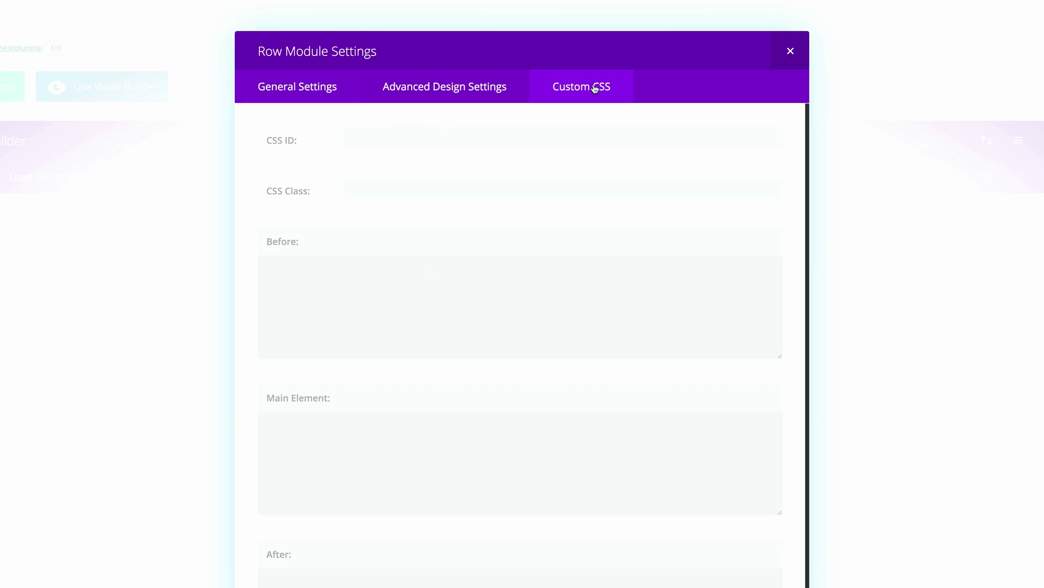
pyautogui.click(432, 192)
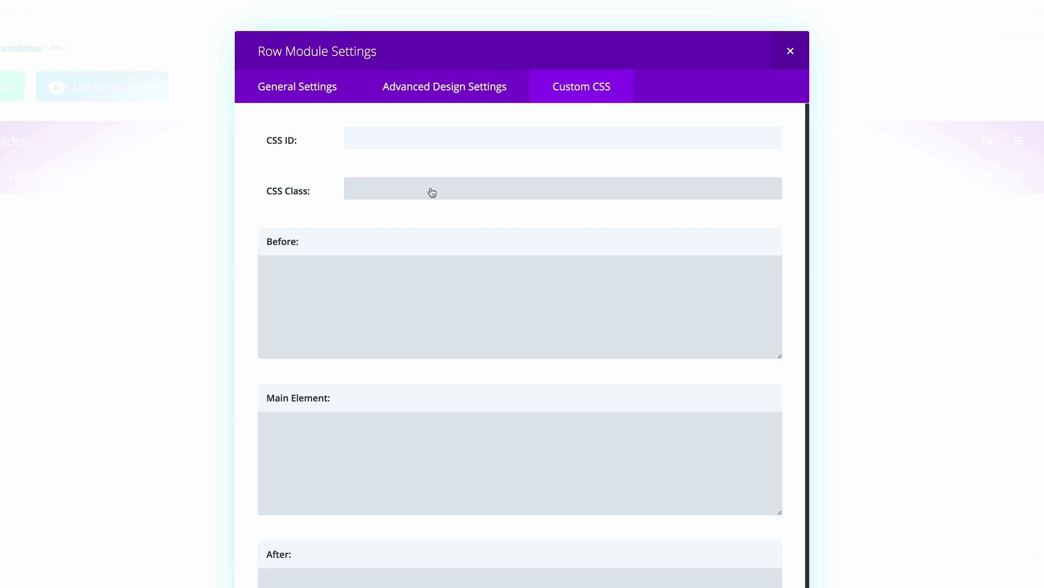
pyautogui.write('six-columns')
pyautogui.scroll(-3, 522, 326)
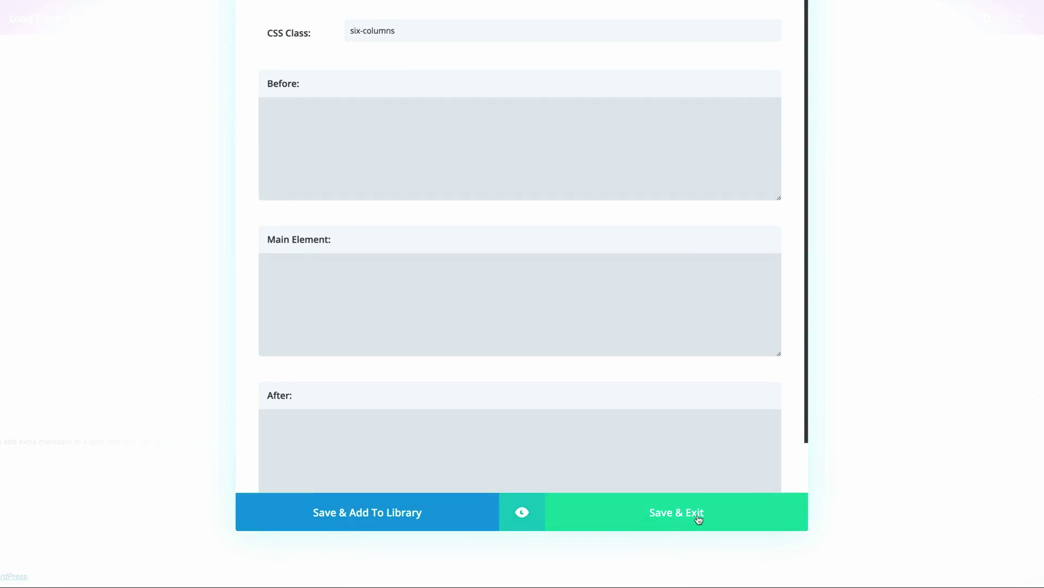
pyautogui.click(697, 518)
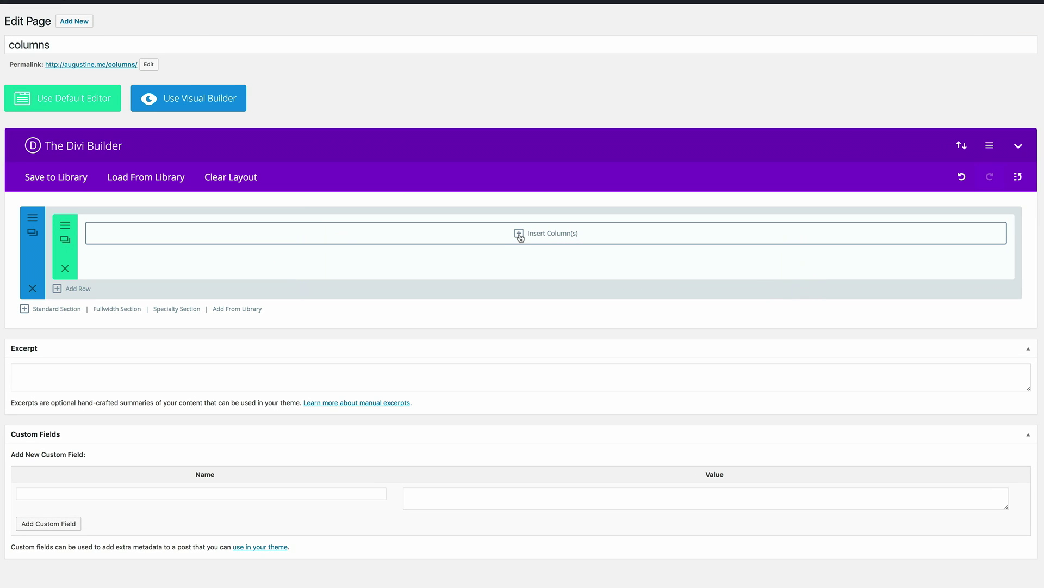
# Give the row a single full-width column and add a Blurb module to it
pyautogui.click(519, 235)
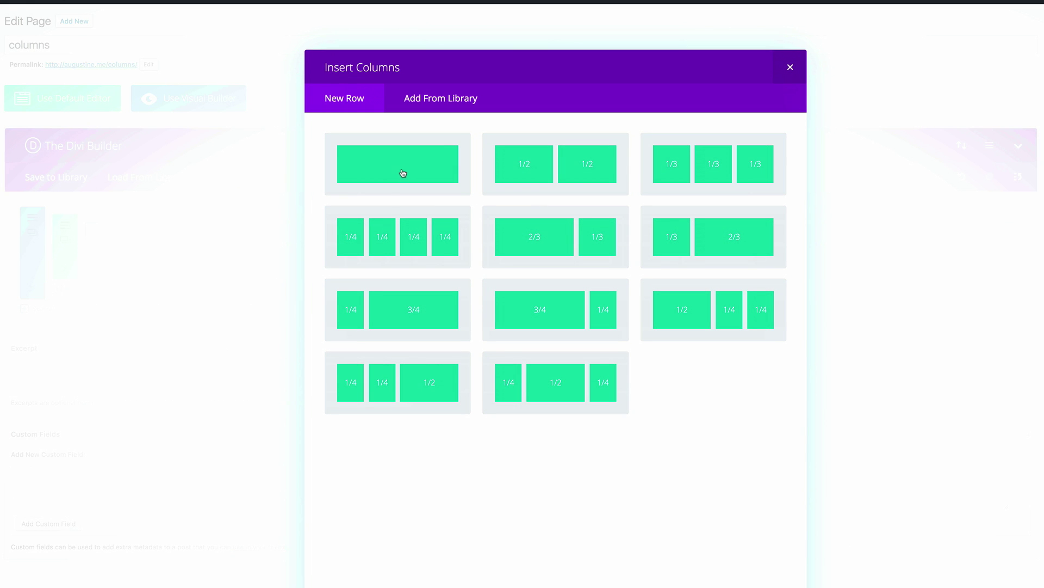
pyautogui.click(403, 173)
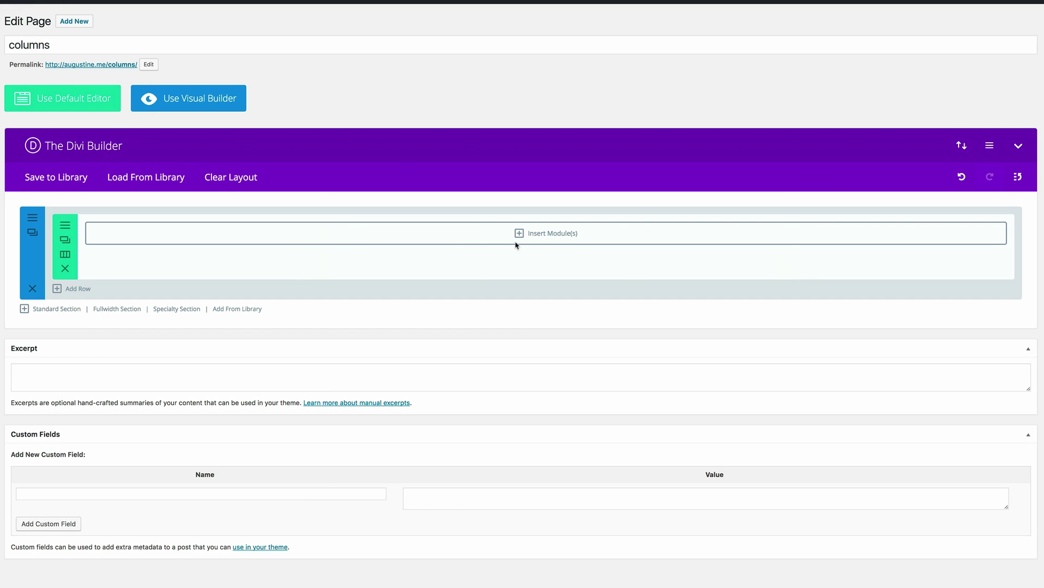
pyautogui.click(518, 236)
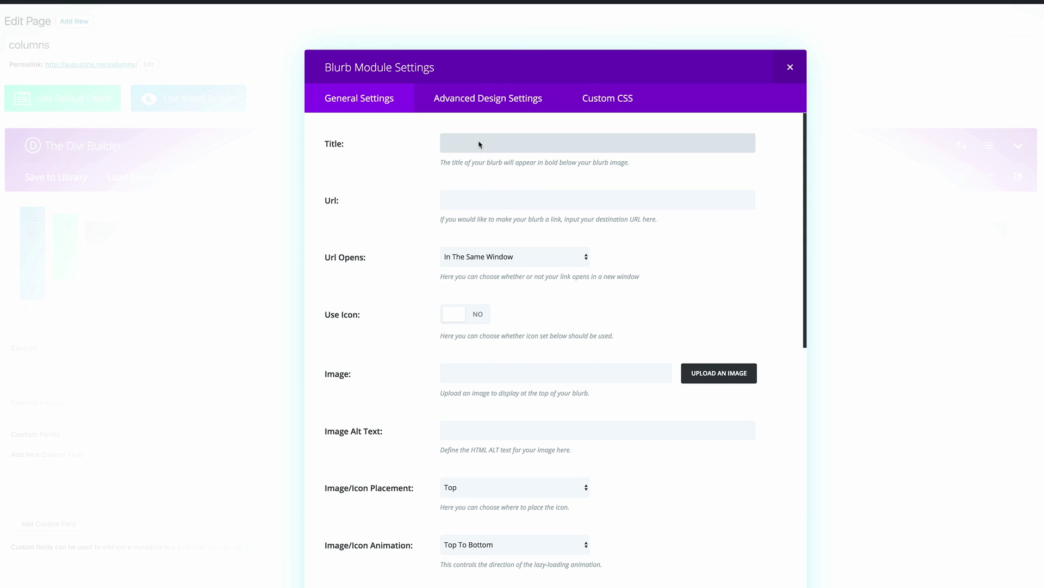
pyautogui.write('Blurb')
pyautogui.scroll(-2, 511, 195)
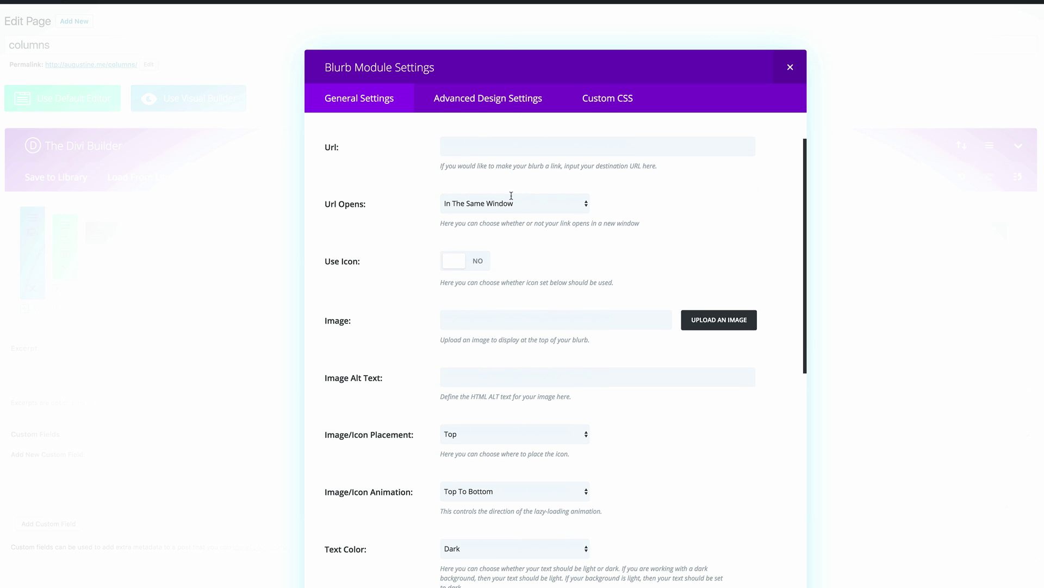
pyautogui.scroll(-2, 511, 196)
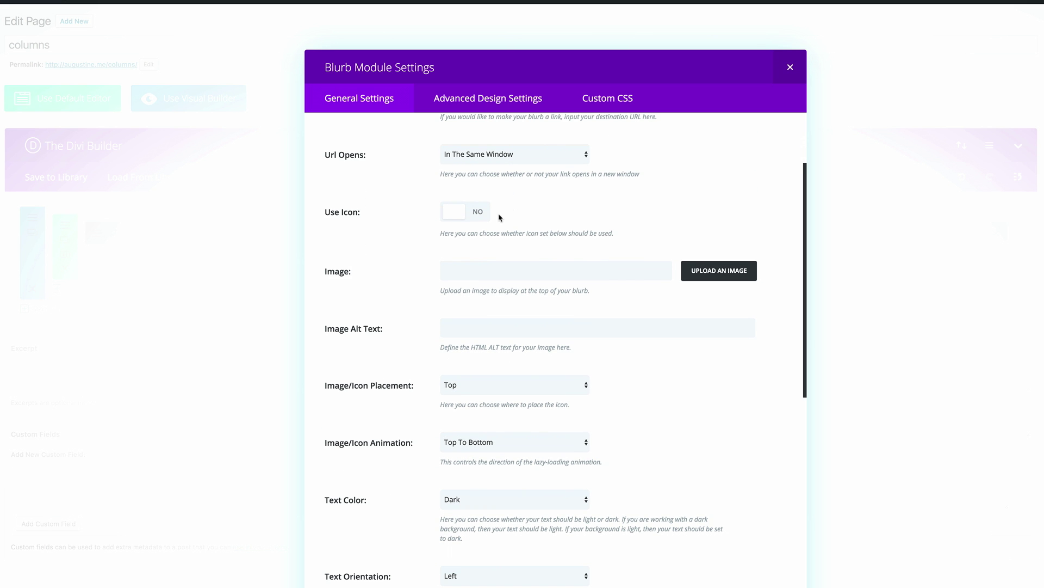
# Set the blurb image to the white columns photo, columns.jpg
pyautogui.click(719, 272)
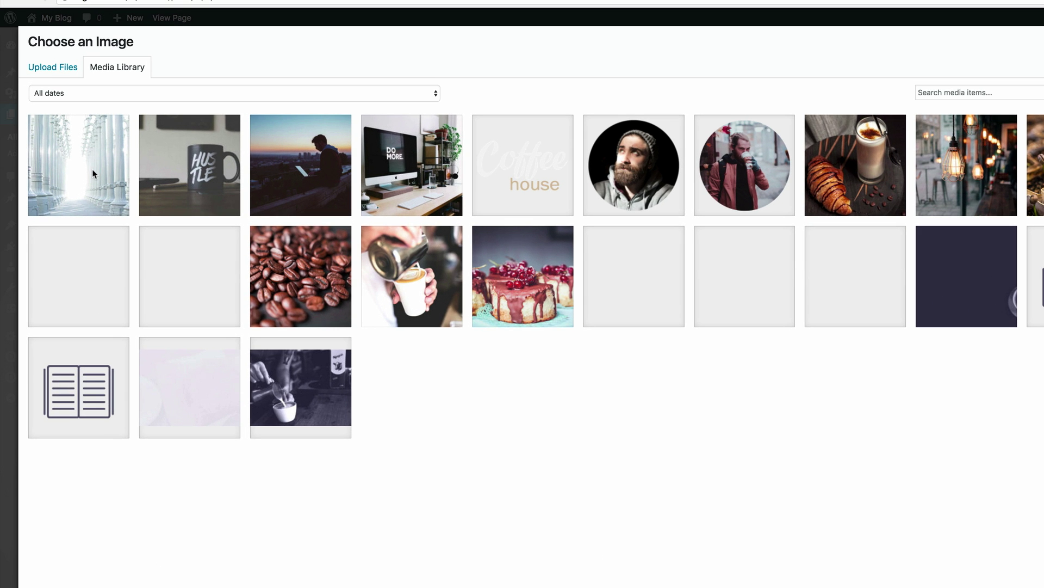
pyautogui.click(93, 174)
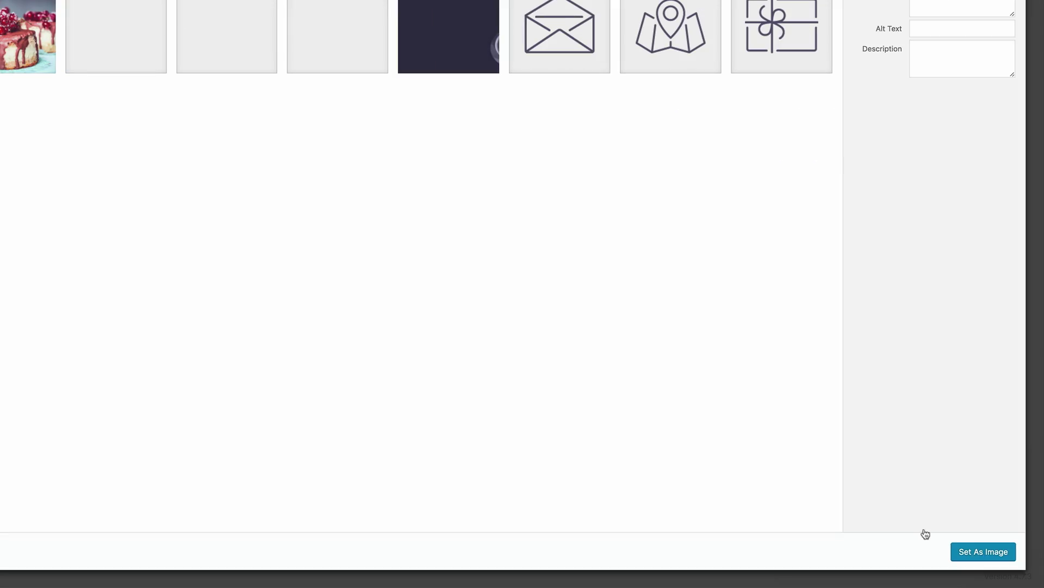
pyautogui.click(989, 552)
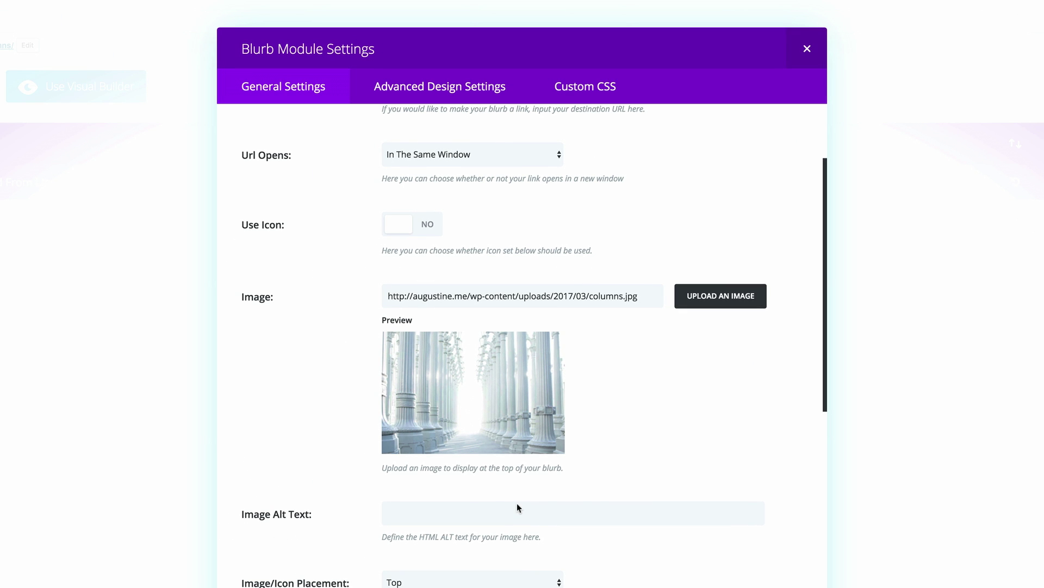
# Centre the blurb text and enter the content 'This is column text!'
pyautogui.scroll(-10, 517, 505)
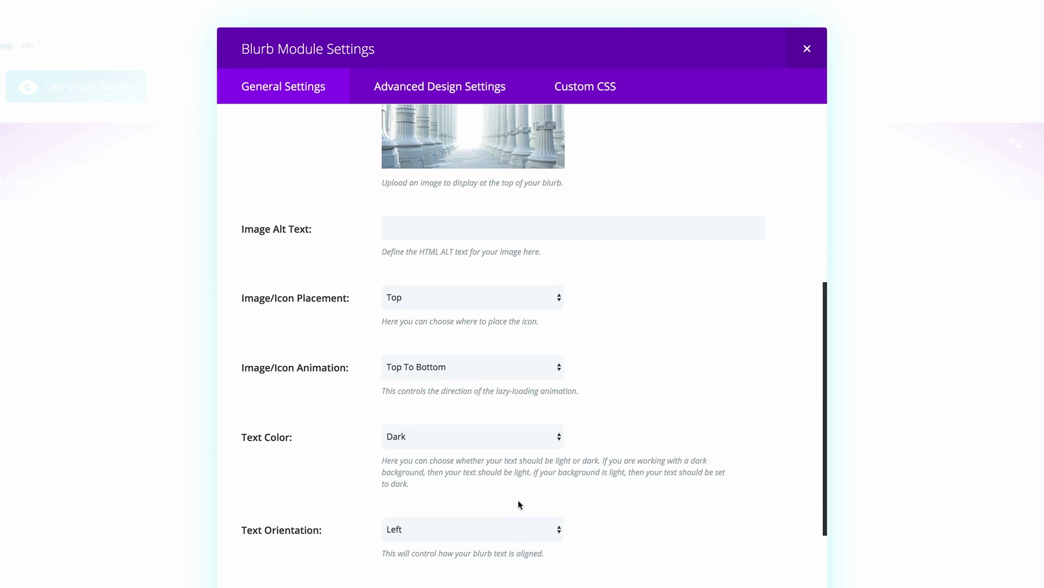
pyautogui.click(488, 413)
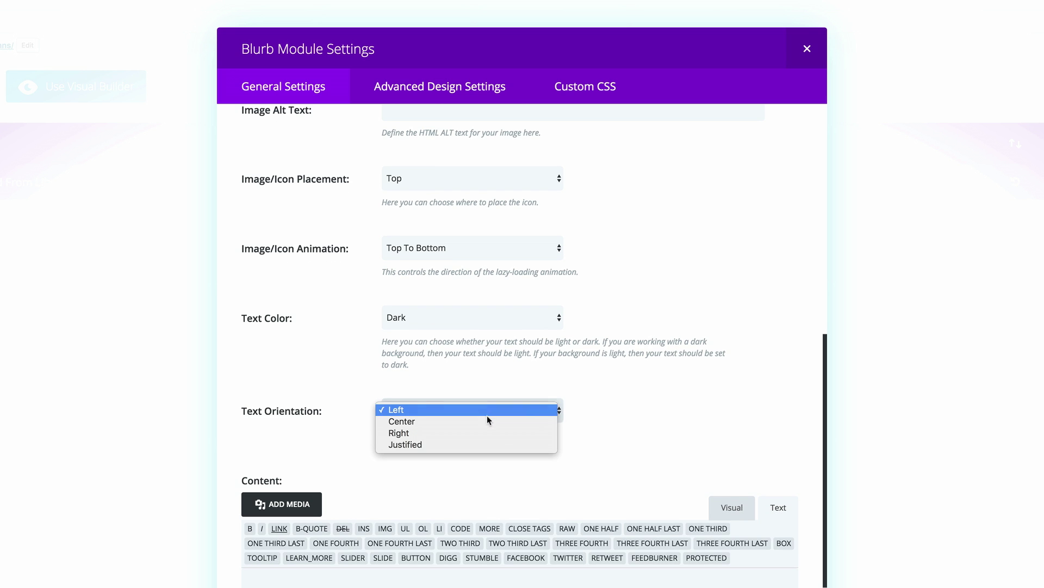
pyautogui.click(482, 423)
pyautogui.scroll(-3, 462, 446)
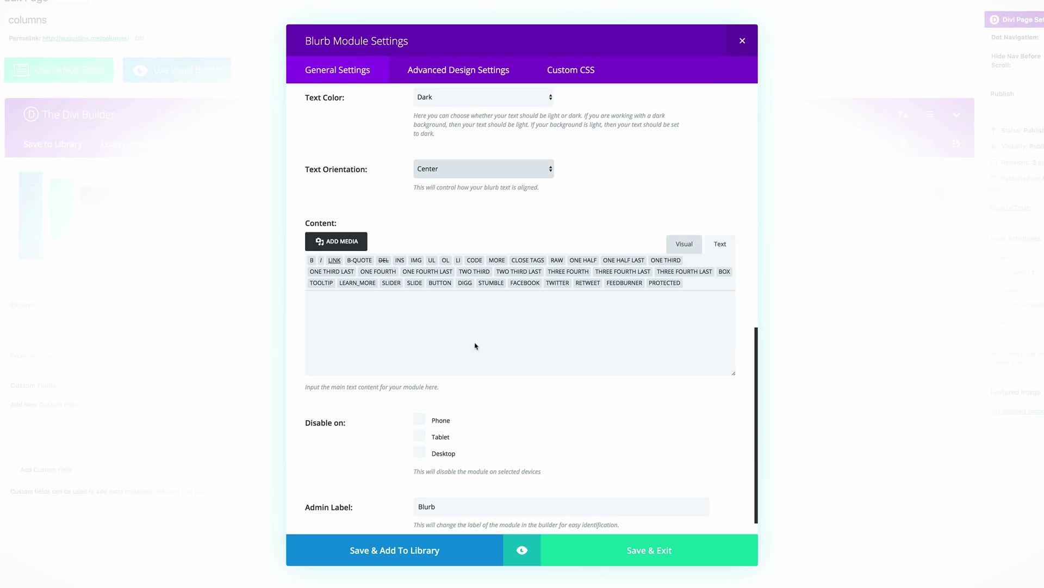
pyautogui.click(475, 308)
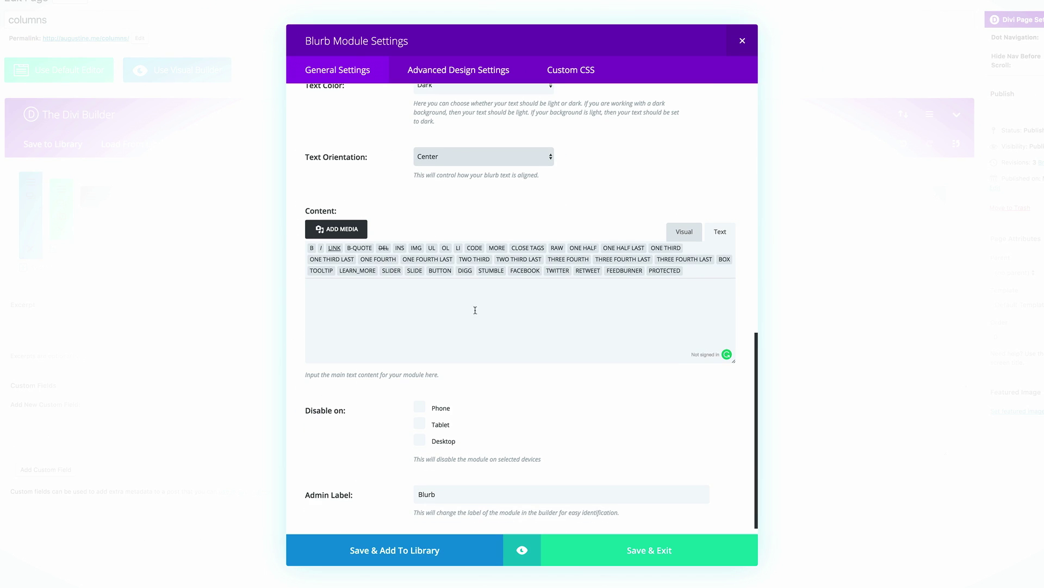
pyautogui.write('This is column text!')
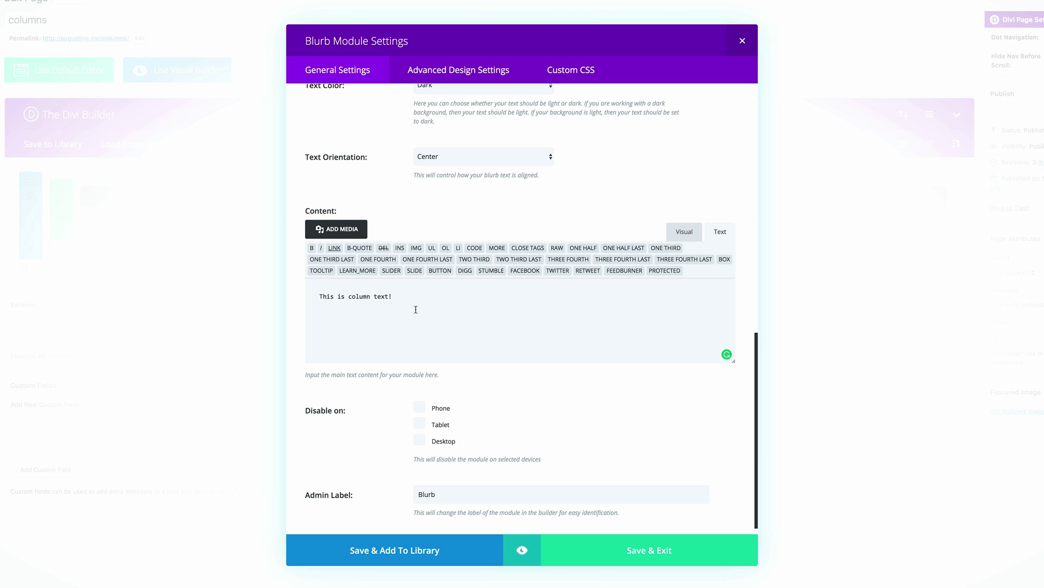
# Change the blurb's admin label to '1' and save the module
pyautogui.scroll(-1, 450, 313)
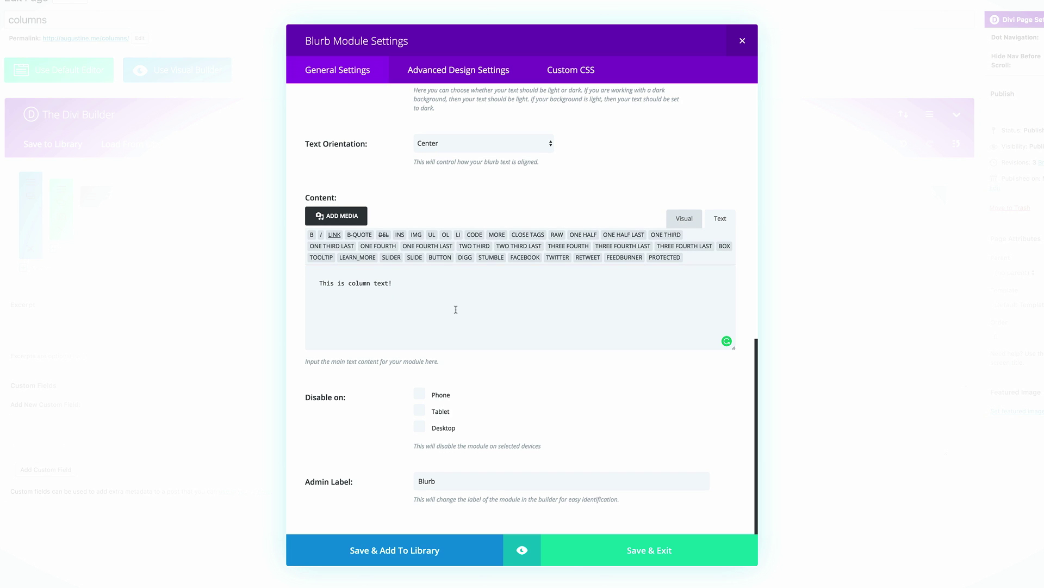
pyautogui.doubleClick(470, 483)
pyautogui.write('1')
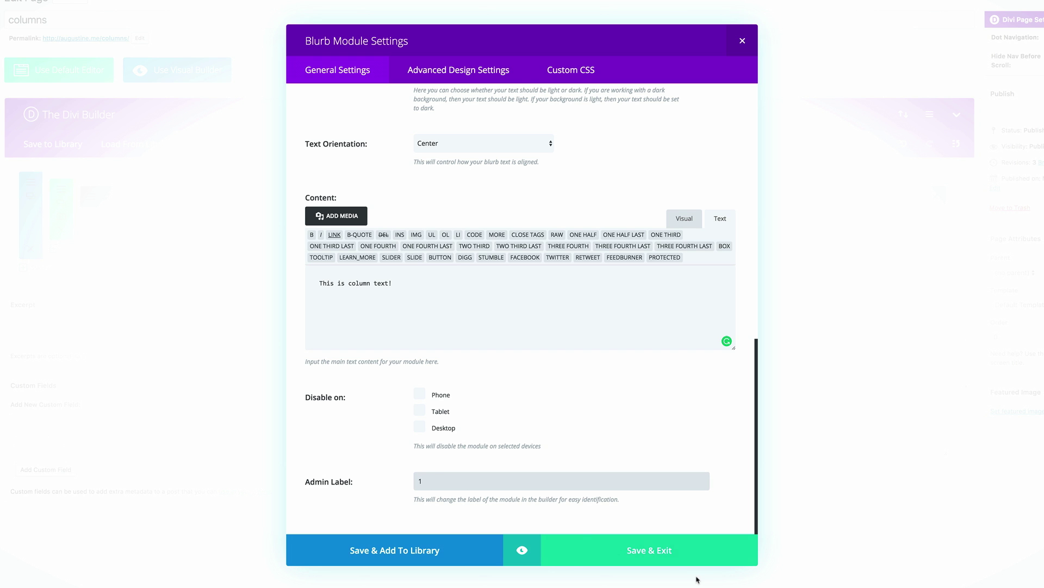
pyautogui.click(665, 553)
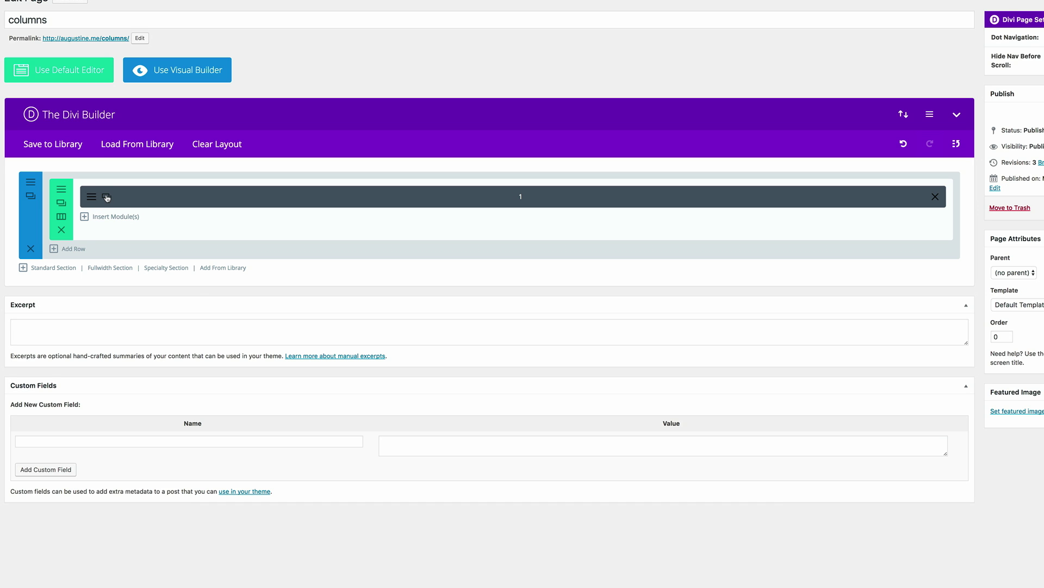
# Duplicate the blurb until the column holds six copies, then update the page
pyautogui.click(108, 198)
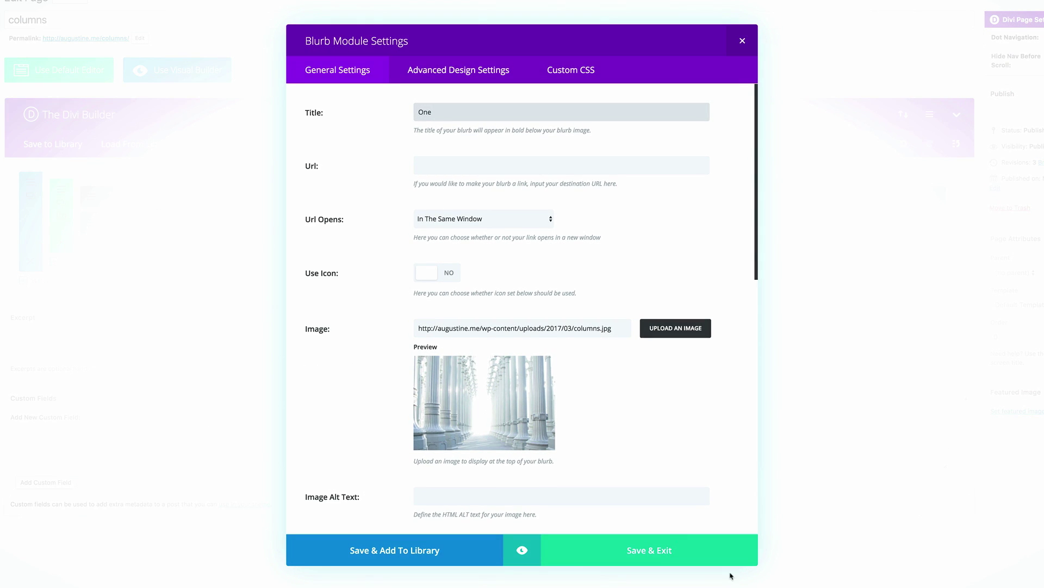
pyautogui.click(661, 555)
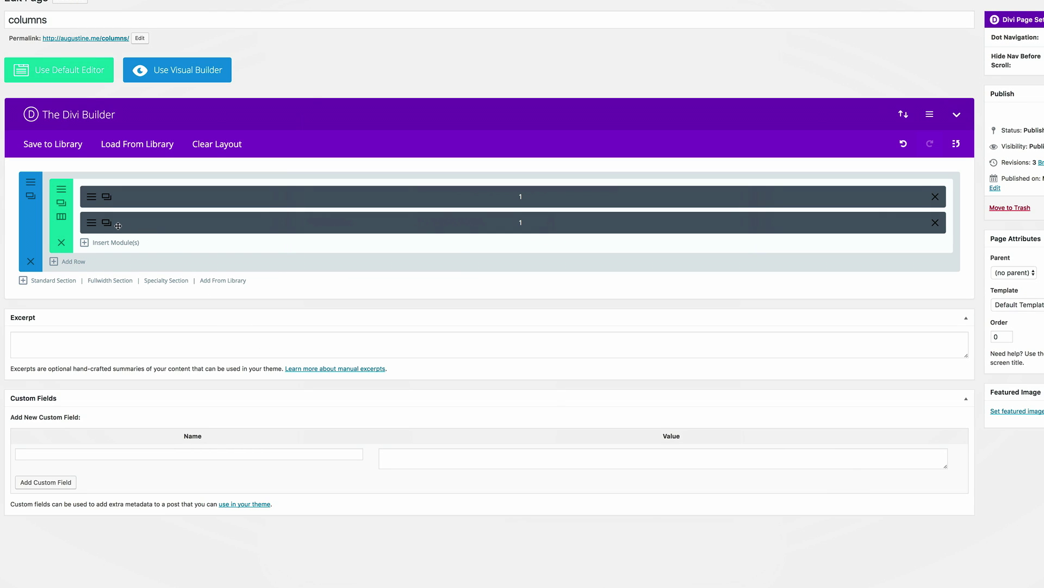
pyautogui.click(107, 222)
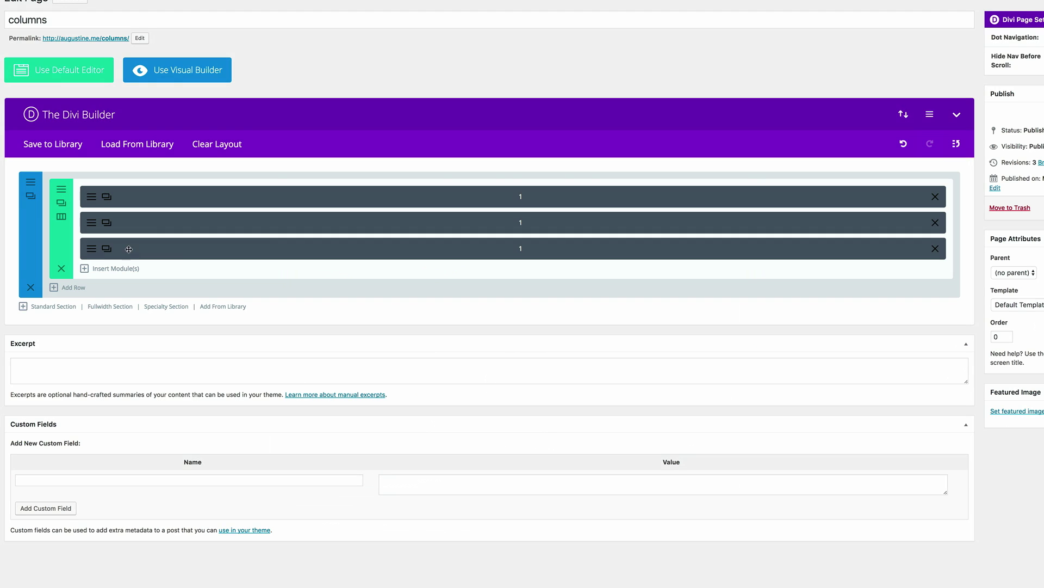
pyautogui.click(129, 248)
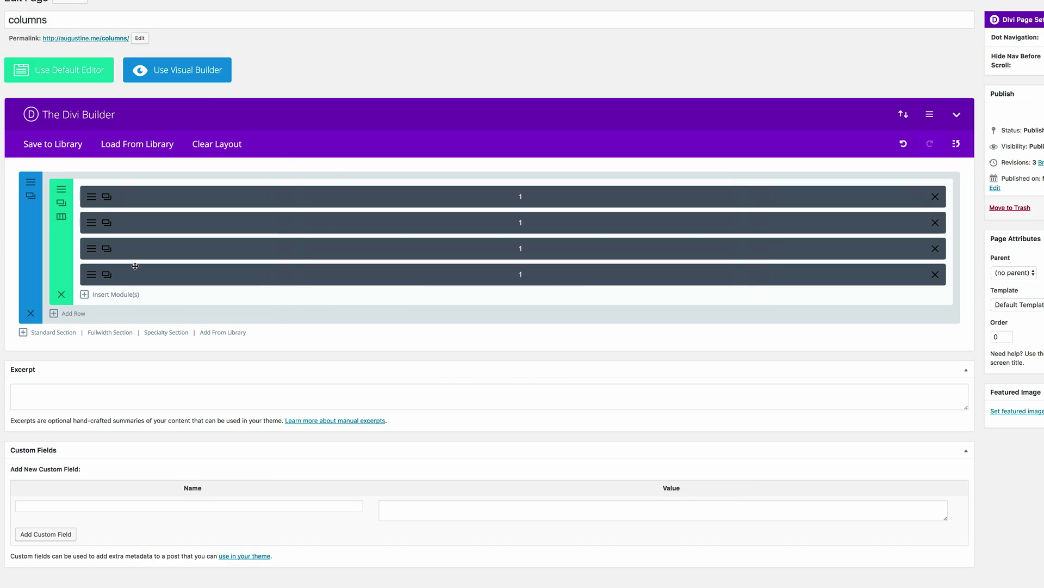
pyautogui.click(119, 275)
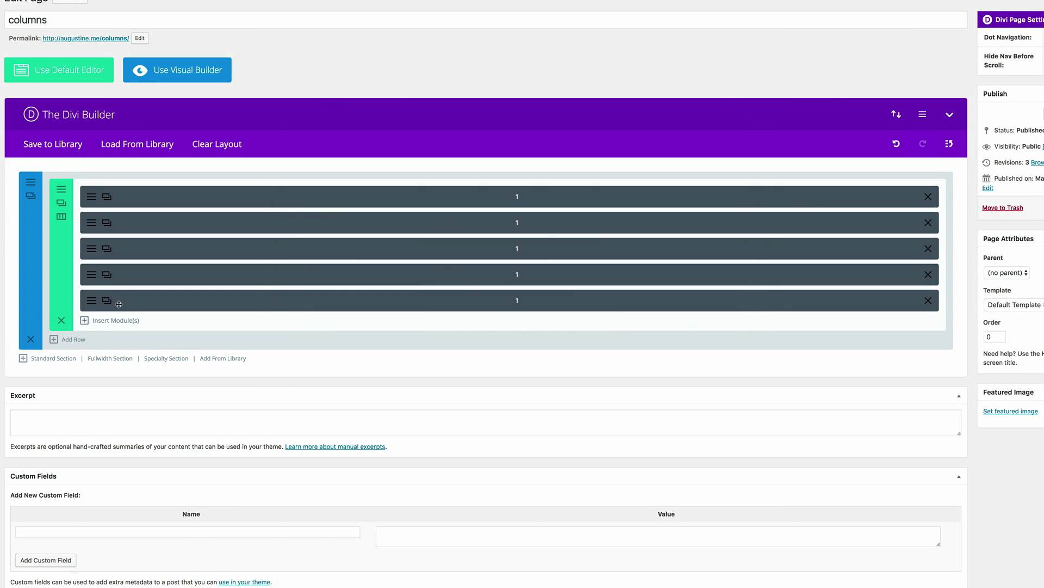
pyautogui.click(107, 300)
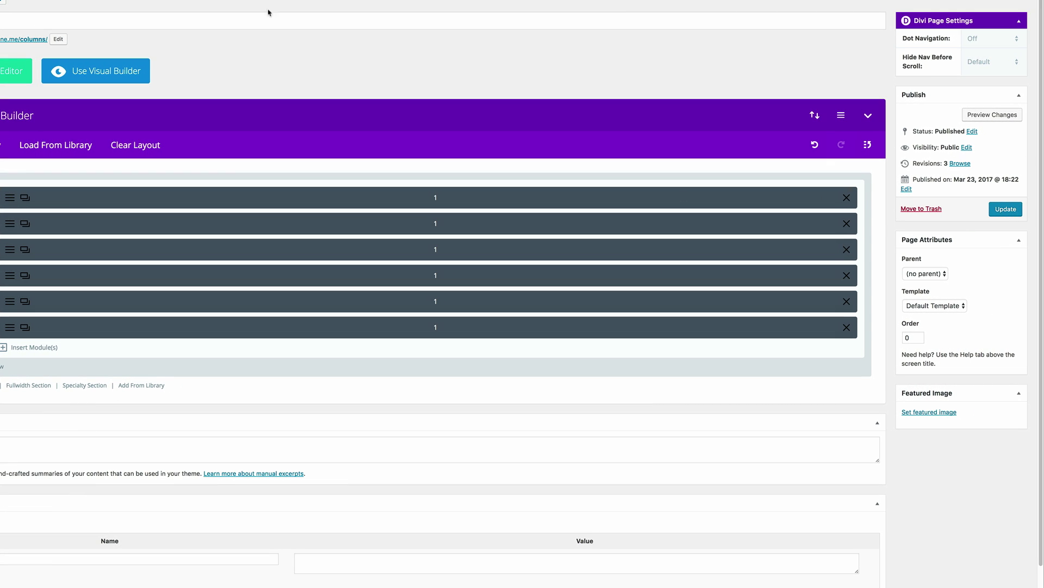
pyautogui.click(1008, 212)
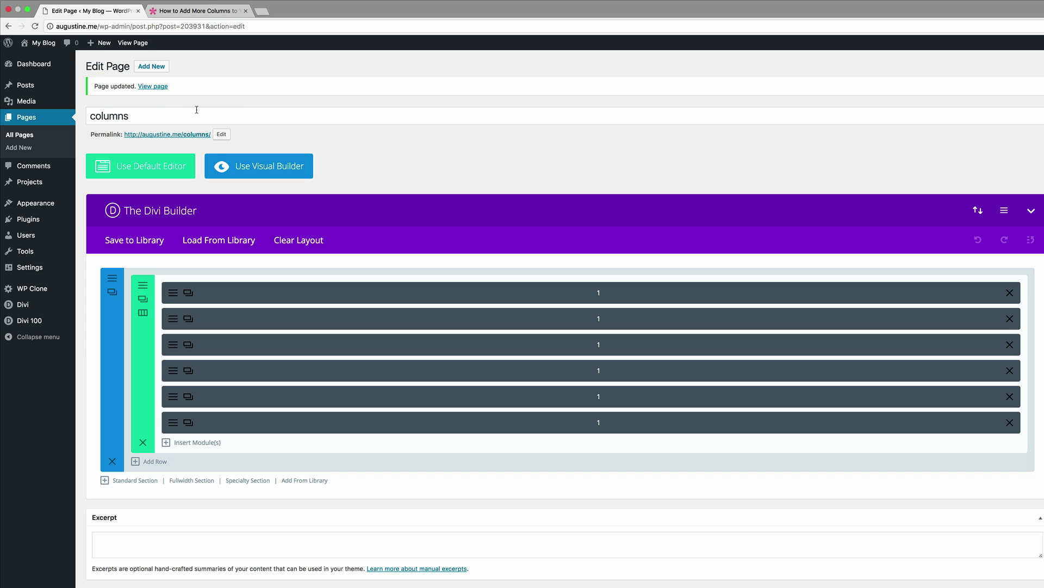
# View the live columns page, where the six blurbs stack vertically, then return to the editor
pyautogui.keyDown('super'); pyautogui.click(153, 86); pyautogui.keyUp('super')
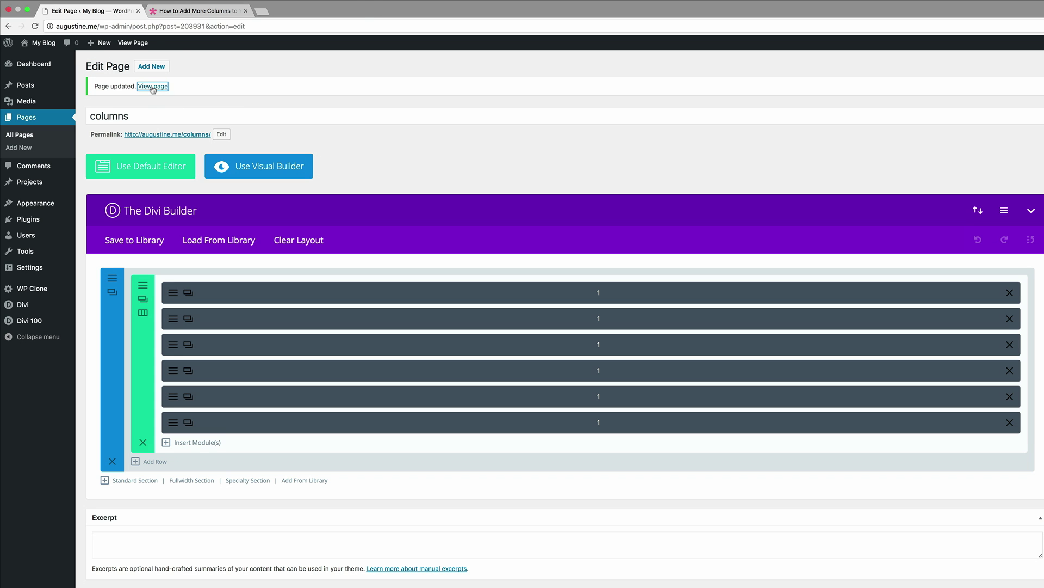
pyautogui.click(193, 10)
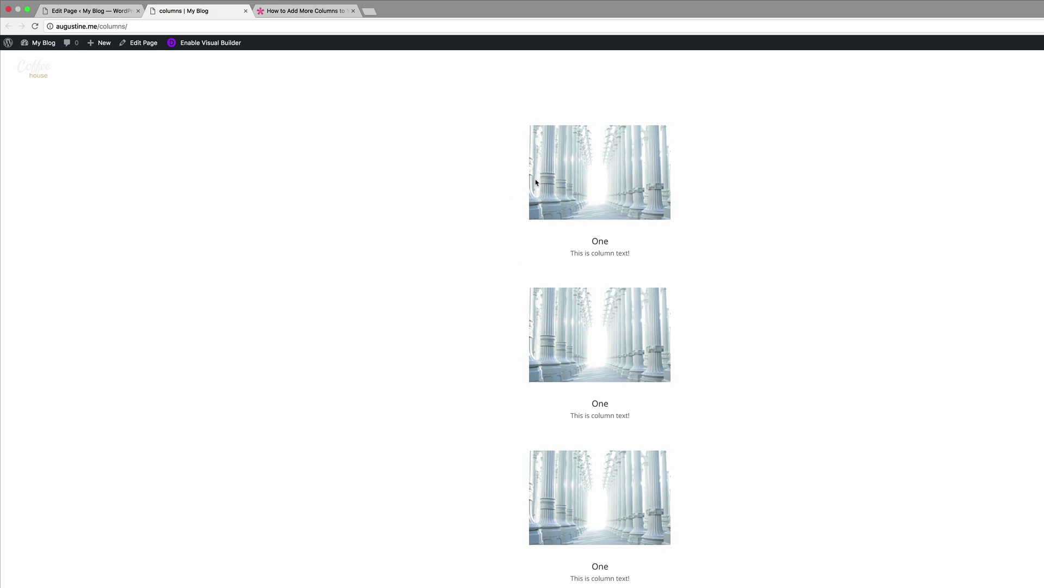
pyautogui.scroll(-3, 646, 382)
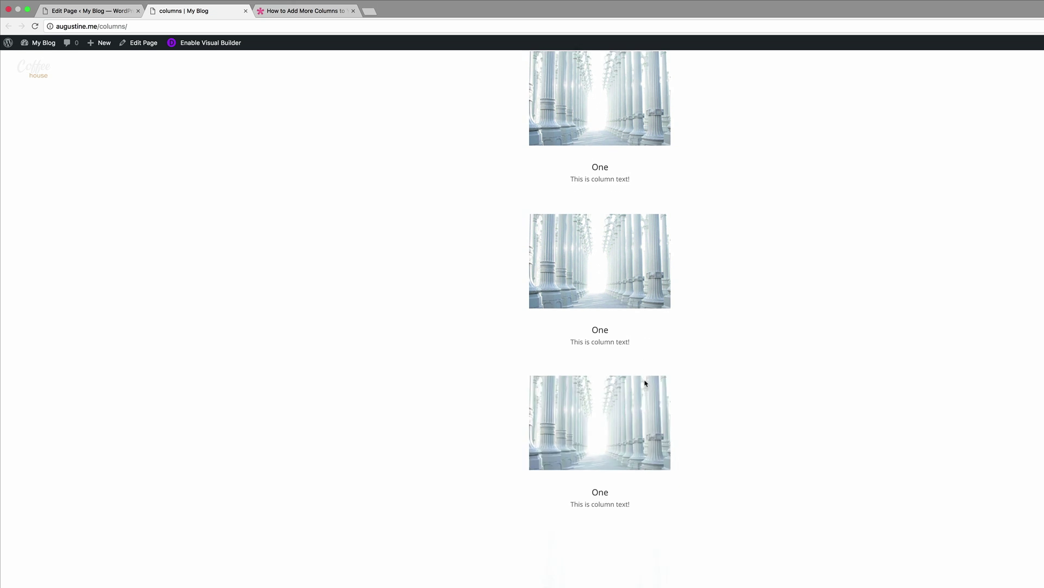
pyautogui.scroll(-2, 646, 383)
pyautogui.scroll(5, 646, 385)
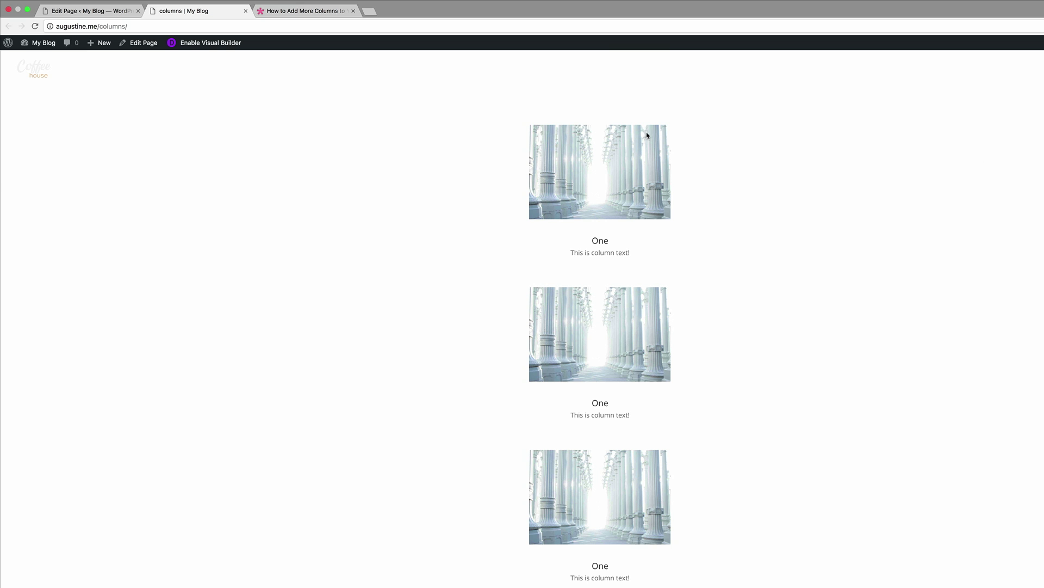
pyautogui.click(104, 11)
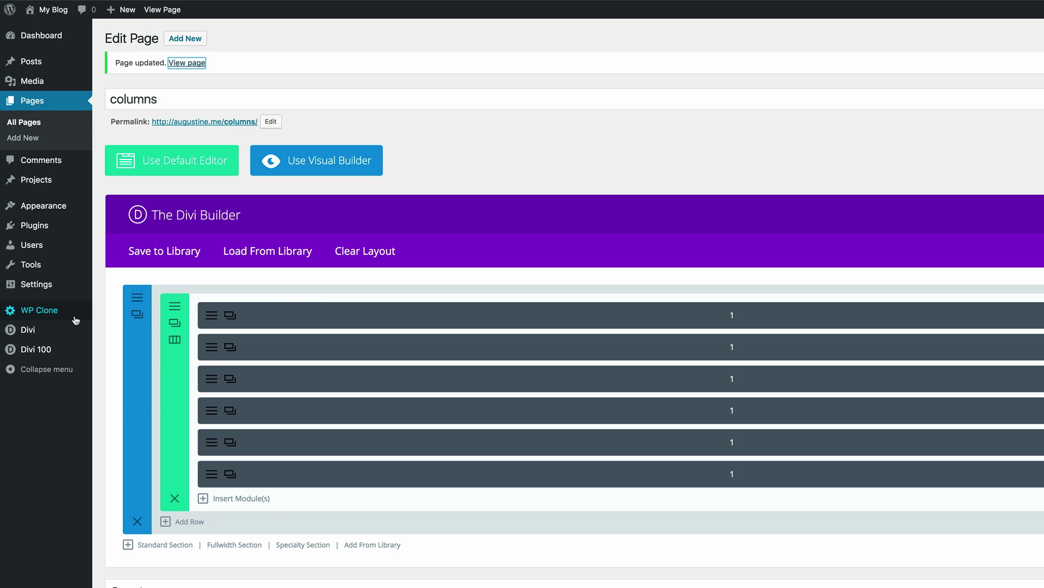
# In Divi Theme Options, paste the five- to ten-column width rules after the existing Custom CSS
pyautogui.moveTo(33, 330)
pyautogui.click(123, 333)
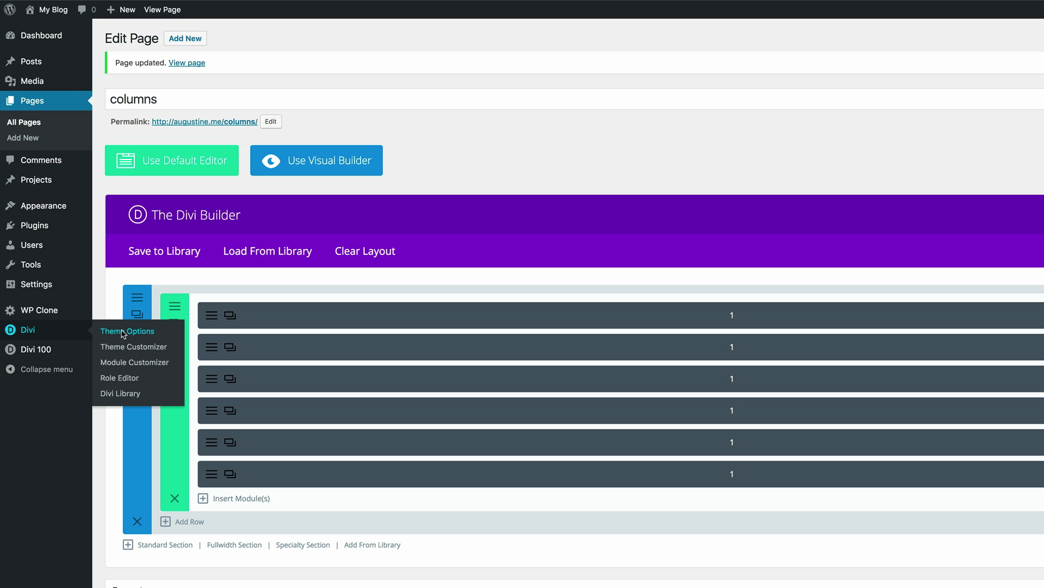
pyautogui.scroll(-20, 483, 408)
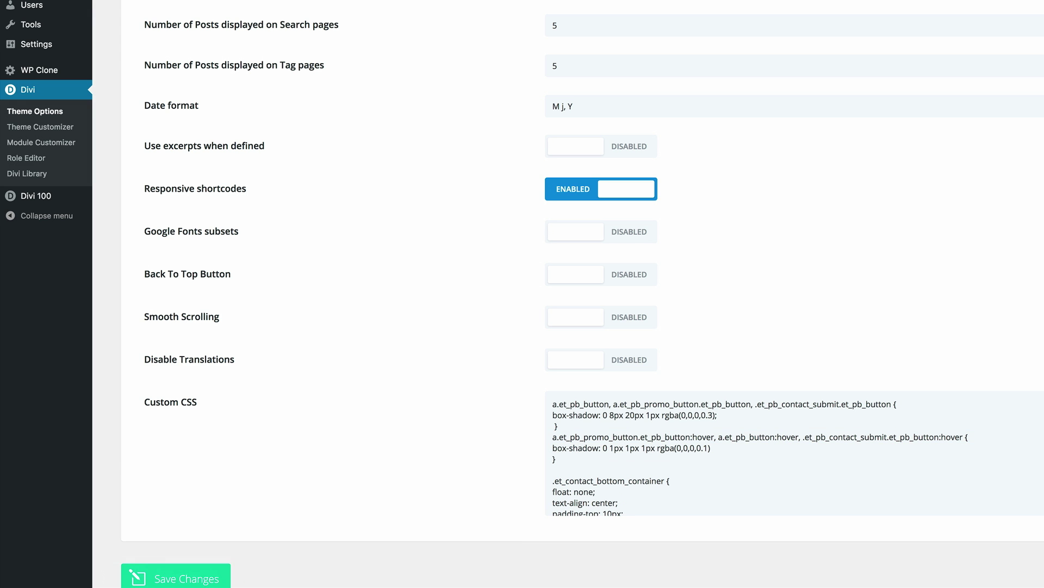
pyautogui.scroll(-10, 832, 477)
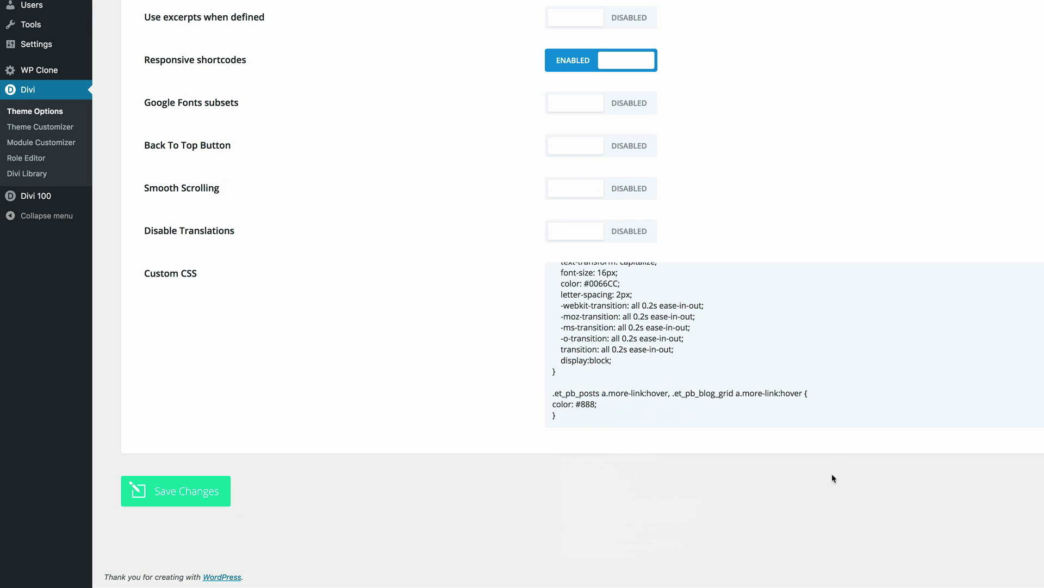
pyautogui.click(615, 415)
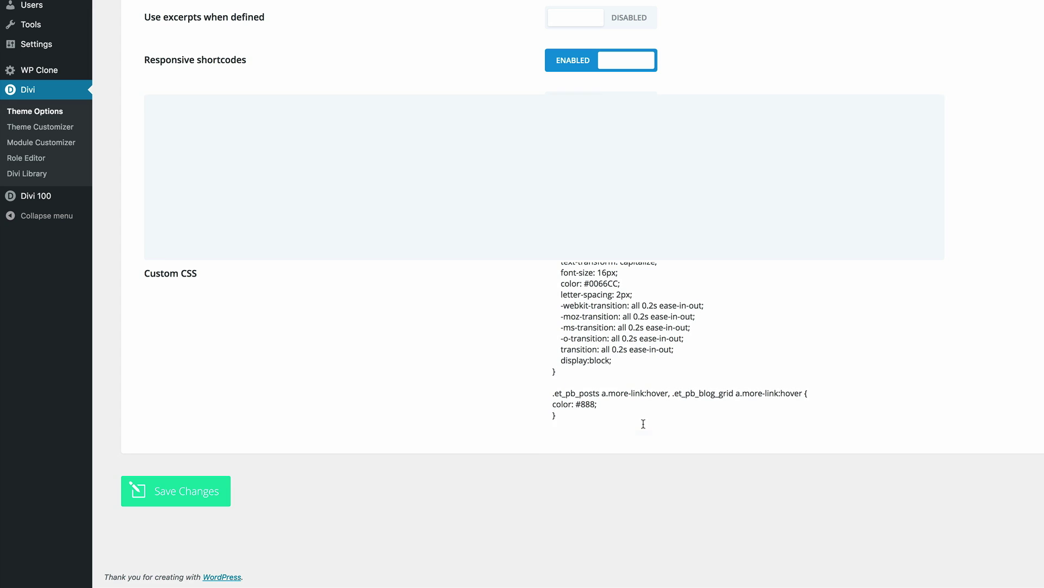
pyautogui.press('Return')
pyautogui.press('Return')
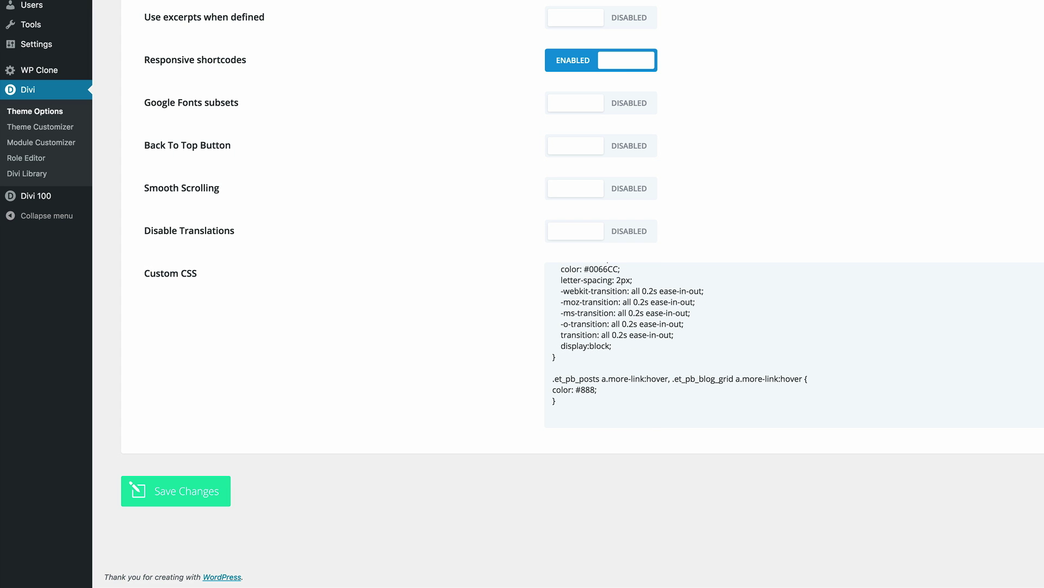
pyautogui.write('.ten-columns .et_pb_module {width: 10%; float: left;} .nine-columns .et_pb_module {width: 11.11%; float: left;} .eight-columns .et_pb_module {width: 12.5%; float: left;} .seven-columns .et_pb_module {width: 14.28%; float: left;} .six-columns .et_pb_module {width: 16.66%; float: left;} .five-columns .et_pb_module {width: 20%; float: left;}')
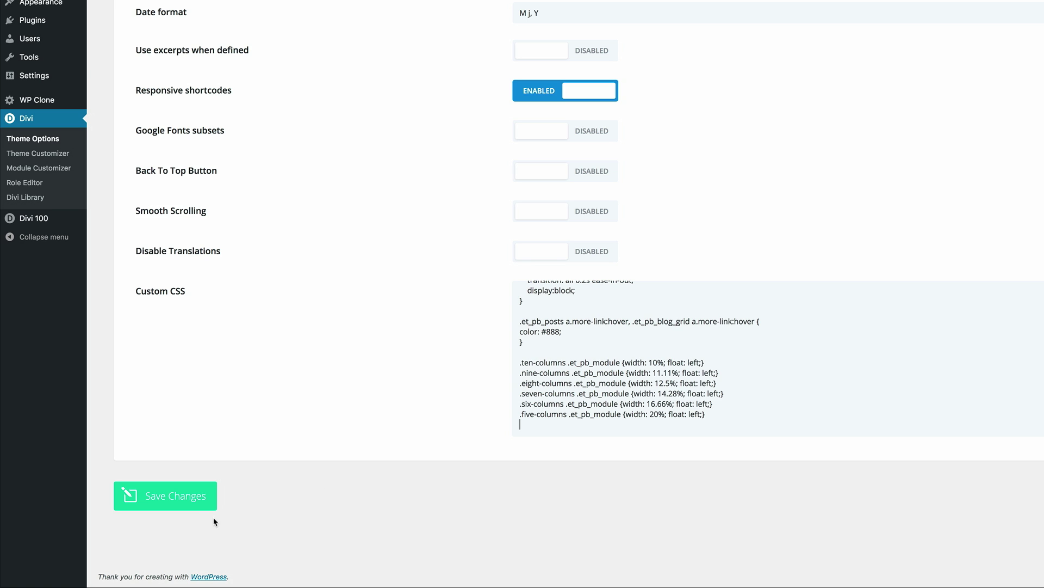
# Save the Theme Options and reload the columns page to see six blurbs side by side
pyautogui.click(191, 499)
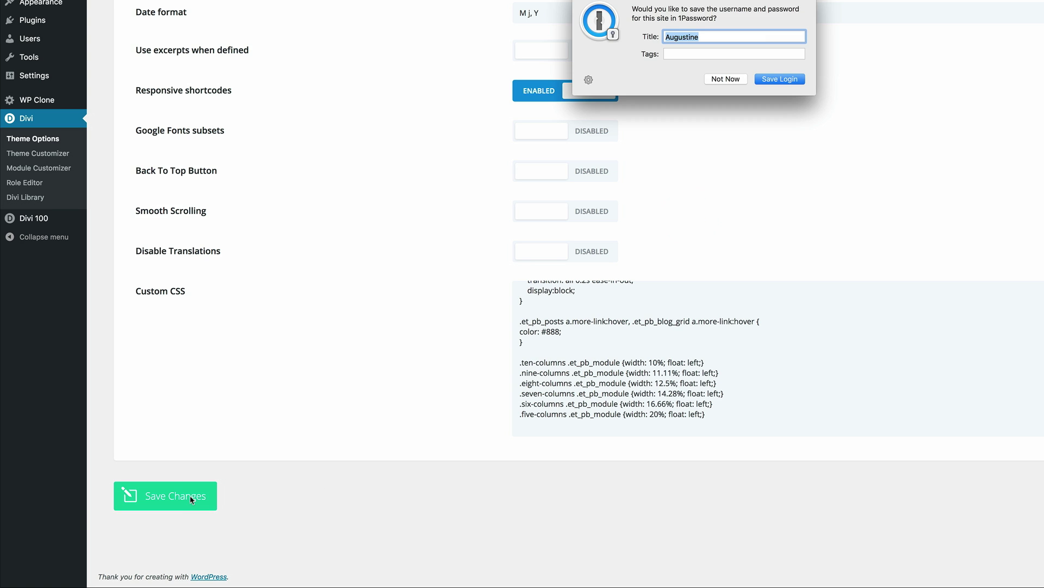
pyautogui.click(751, 82)
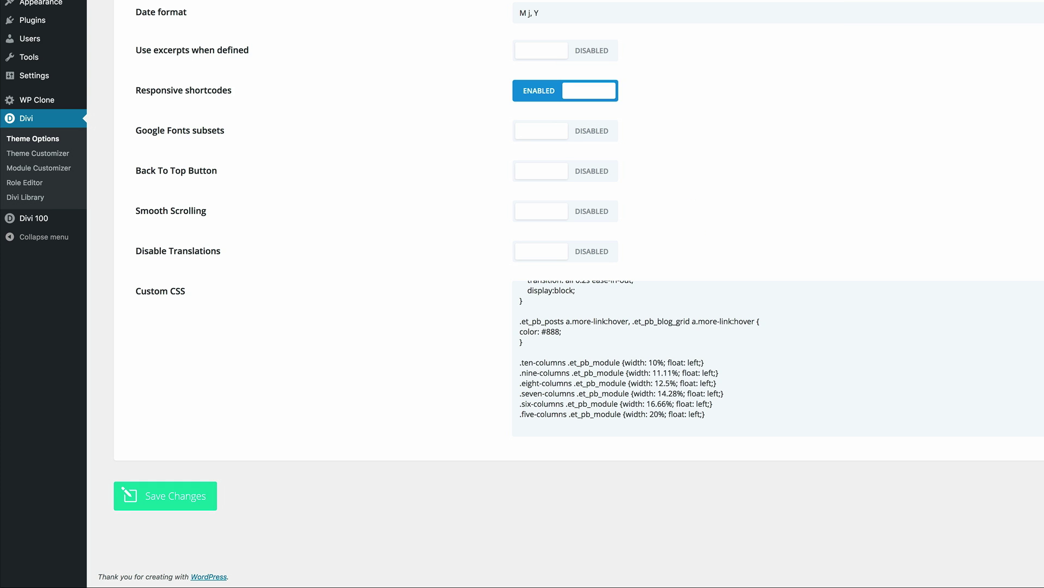
pyautogui.click(163, 9)
pyautogui.click(30, 23)
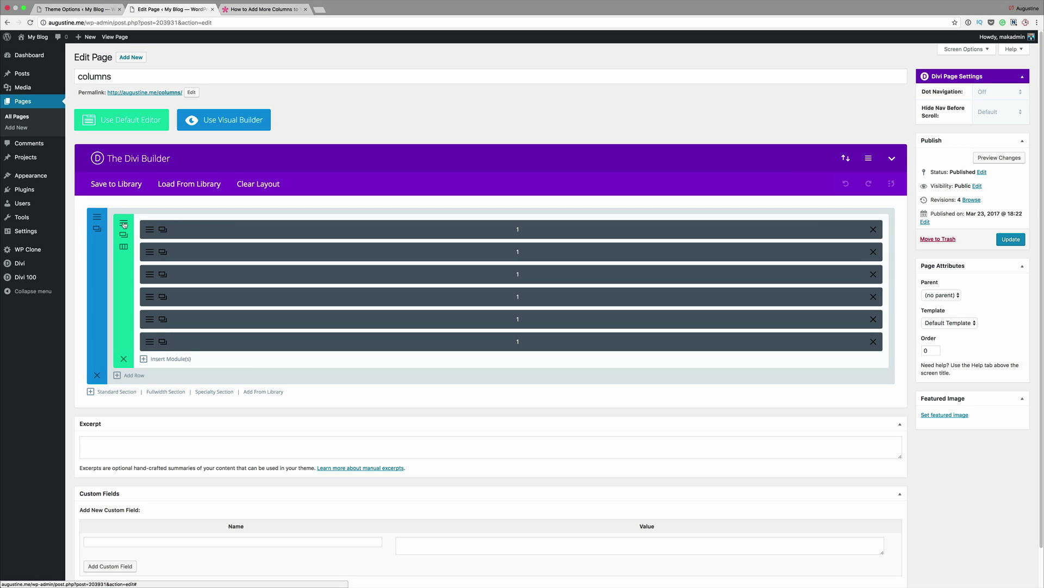
# Check that the six-module row's CSS class is still 'six-columns', closing settings unchanged
pyautogui.click(124, 224)
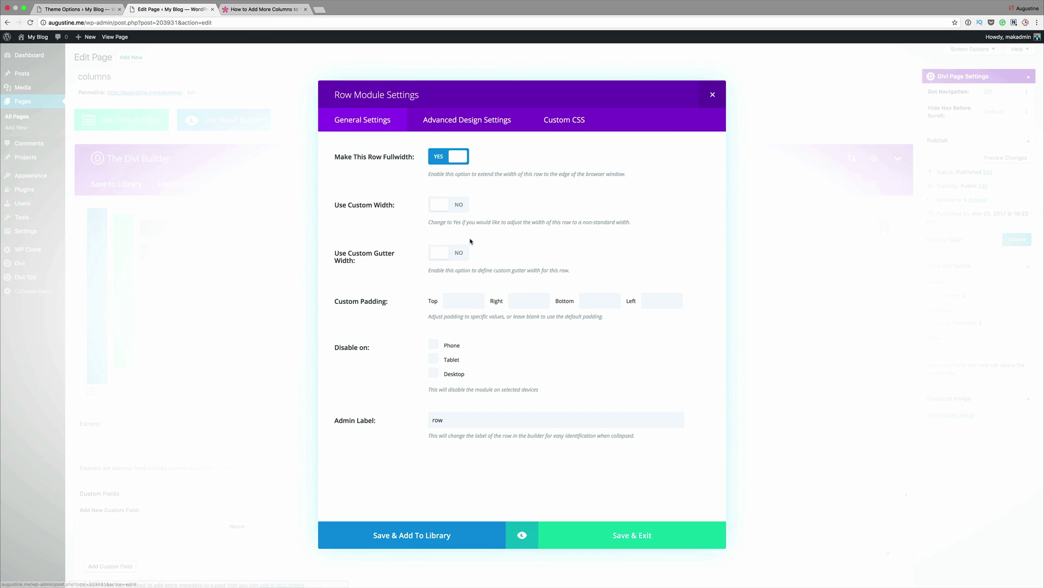
pyautogui.click(580, 123)
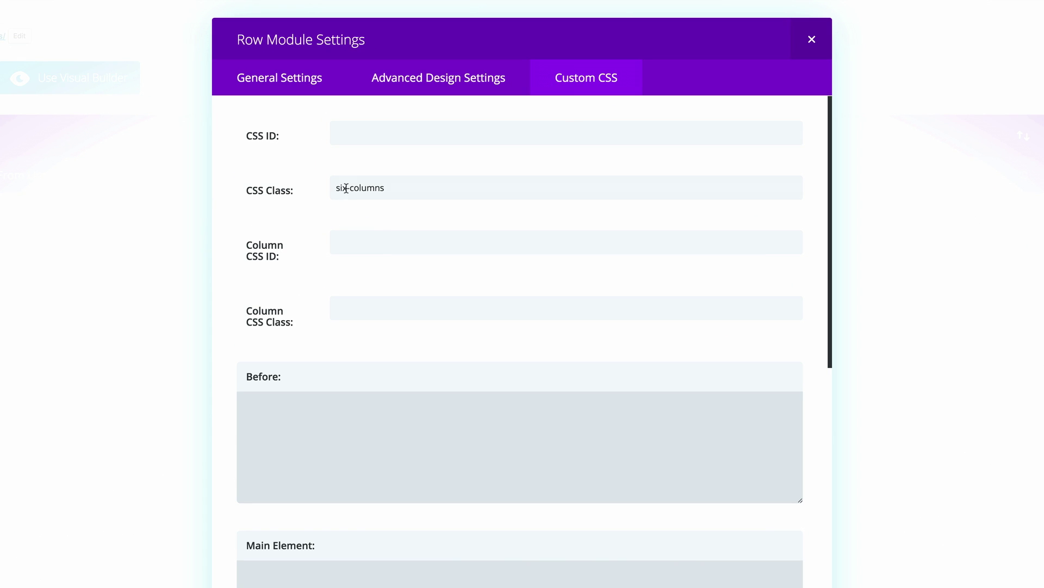
pyautogui.doubleClick(345, 189)
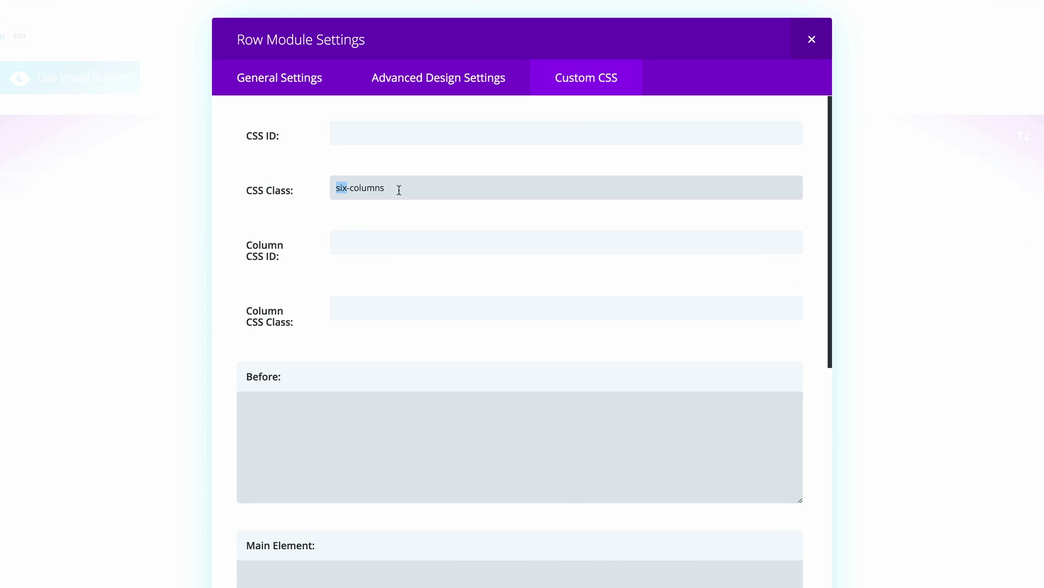
pyautogui.click(812, 39)
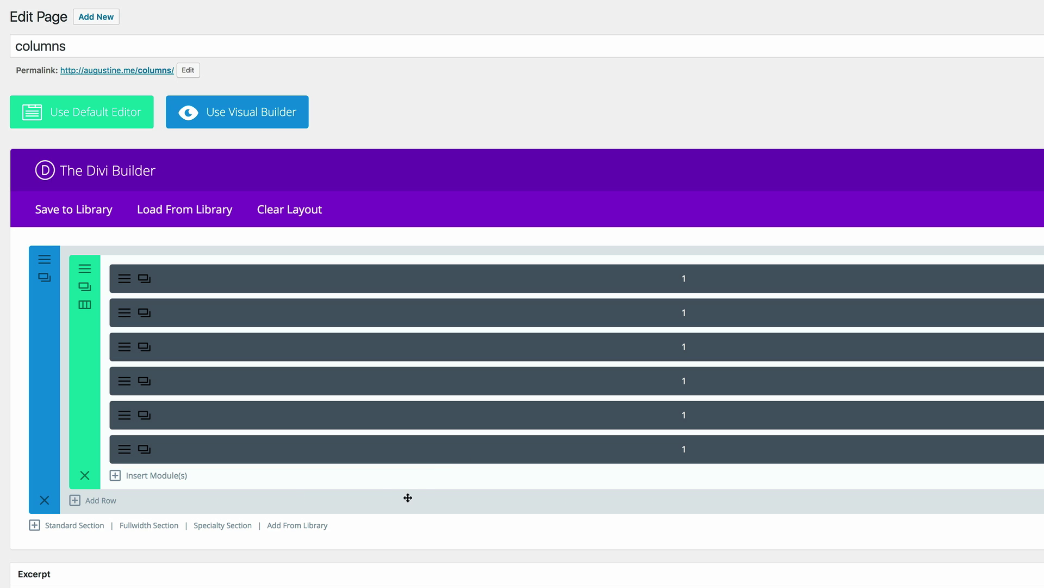
# Add a specialty section below the row and move a blurb copy into its left column
pyautogui.click(227, 525)
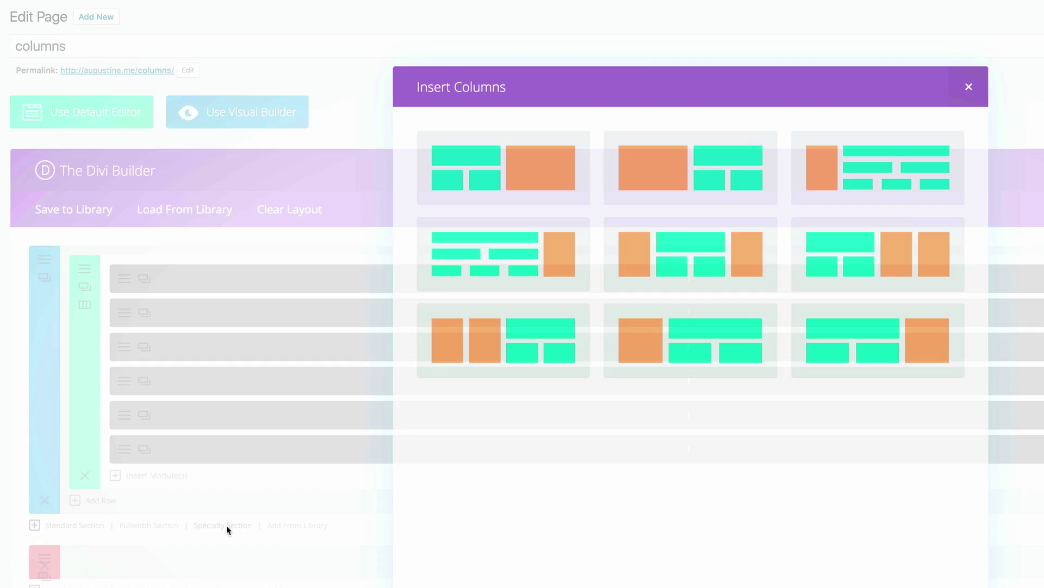
pyautogui.click(496, 148)
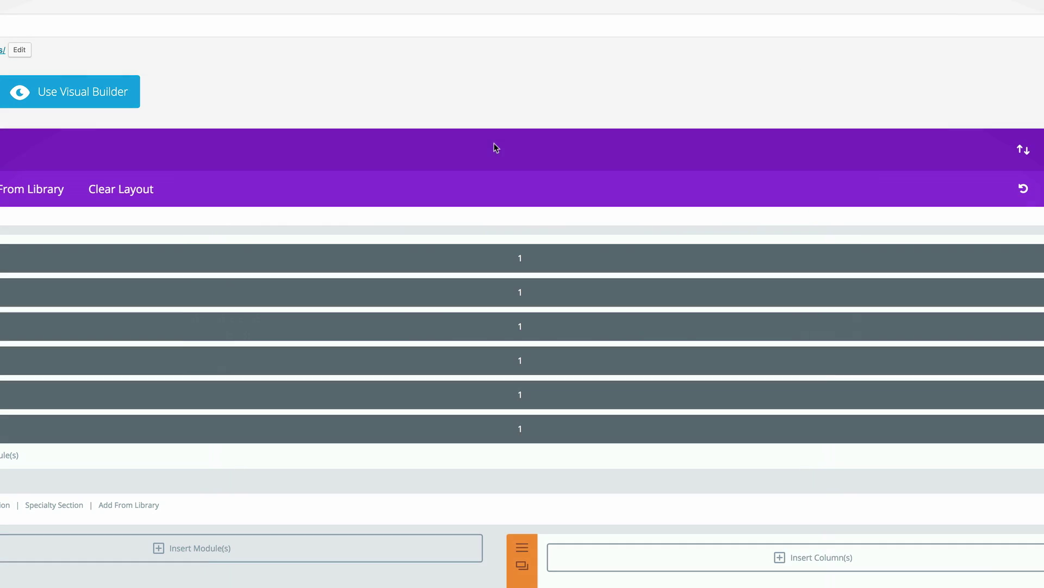
pyautogui.scroll(-5, 170, 475)
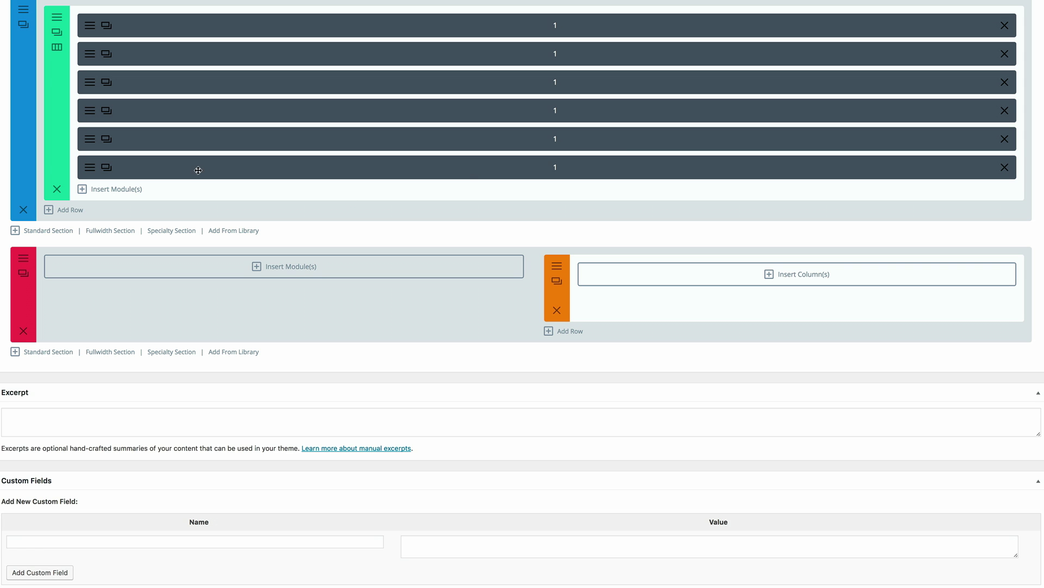
pyautogui.click(106, 169)
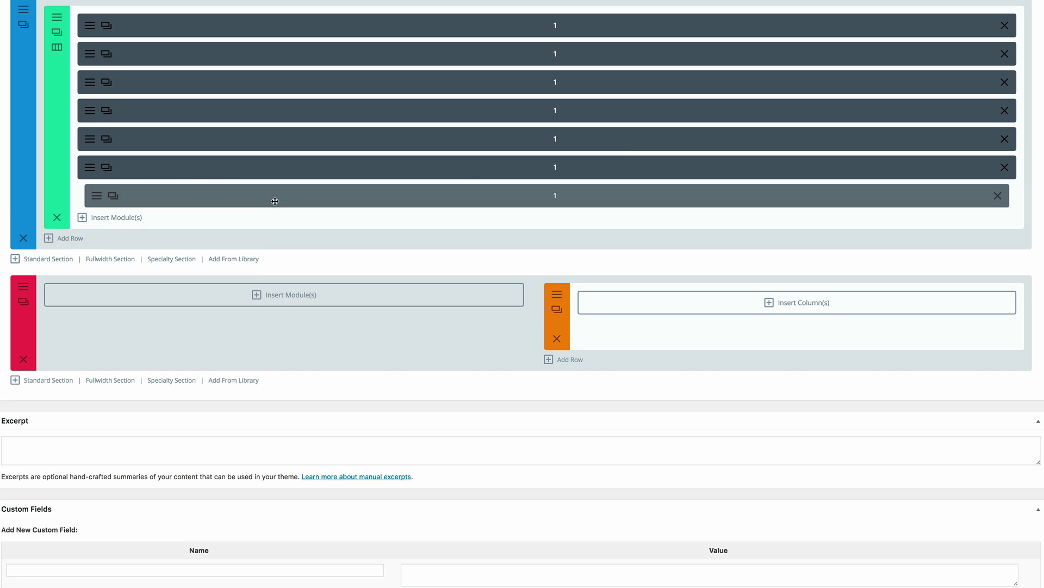
pyautogui.moveTo(347, 200); pyautogui.dragTo(274, 275)
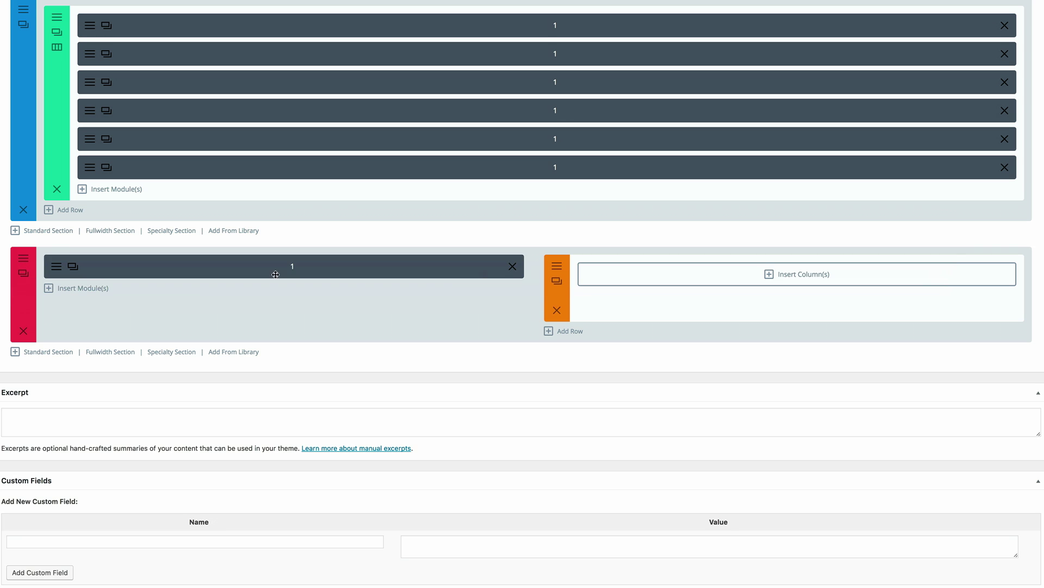
# Add a full-width row to the specialty column and fill it with five blurb modules
pyautogui.click(769, 275)
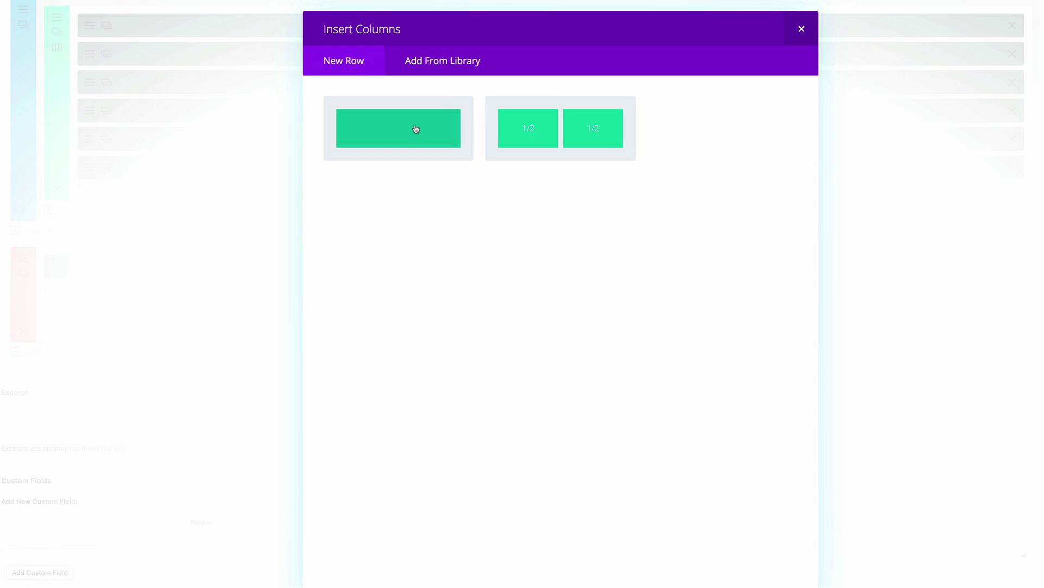
pyautogui.click(416, 128)
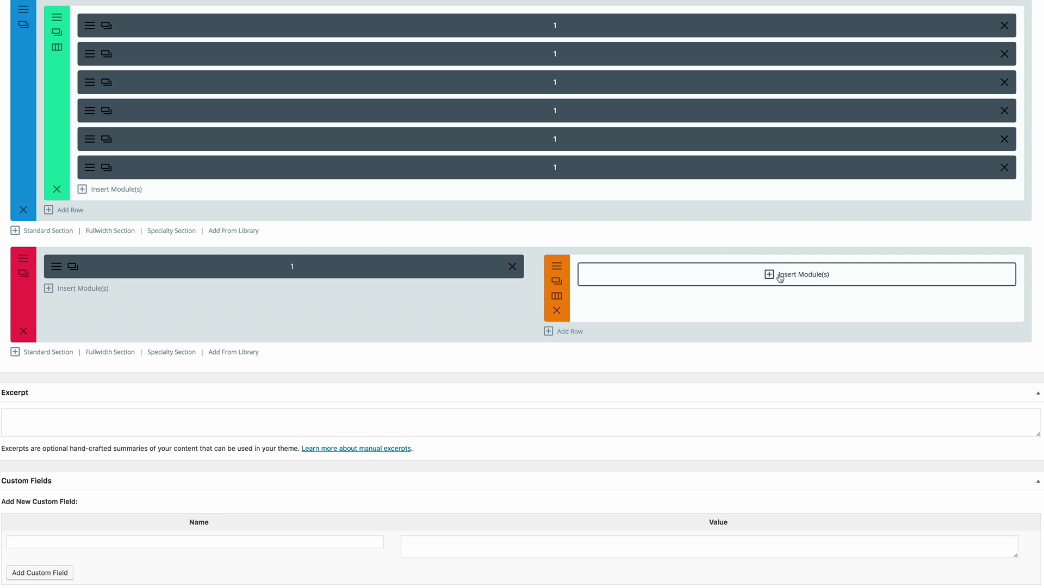
pyautogui.click(107, 168)
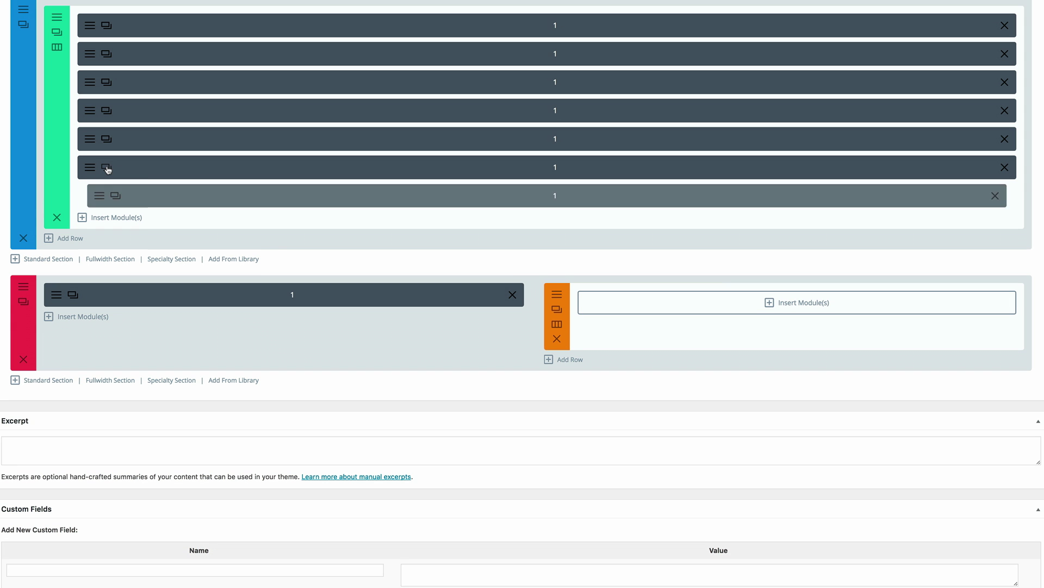
pyautogui.moveTo(543, 193); pyautogui.dragTo(735, 281)
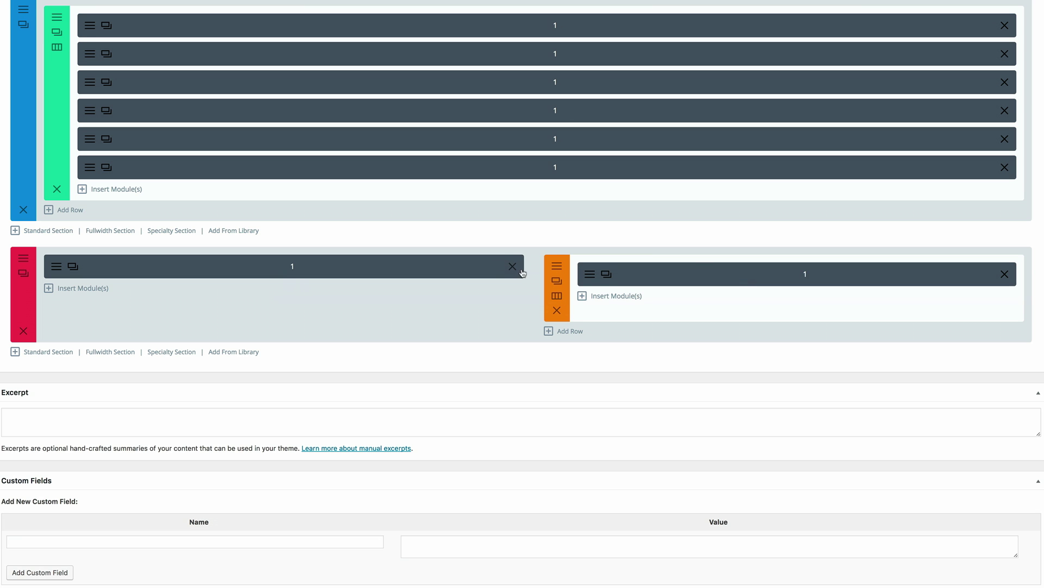
pyautogui.click(607, 275)
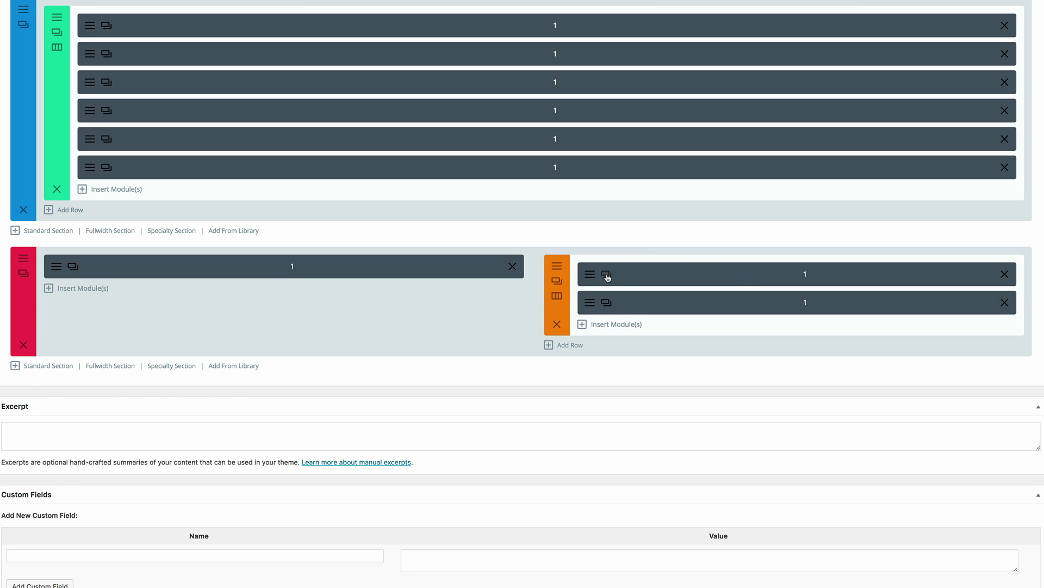
pyautogui.click(607, 275)
pyautogui.click(607, 275)
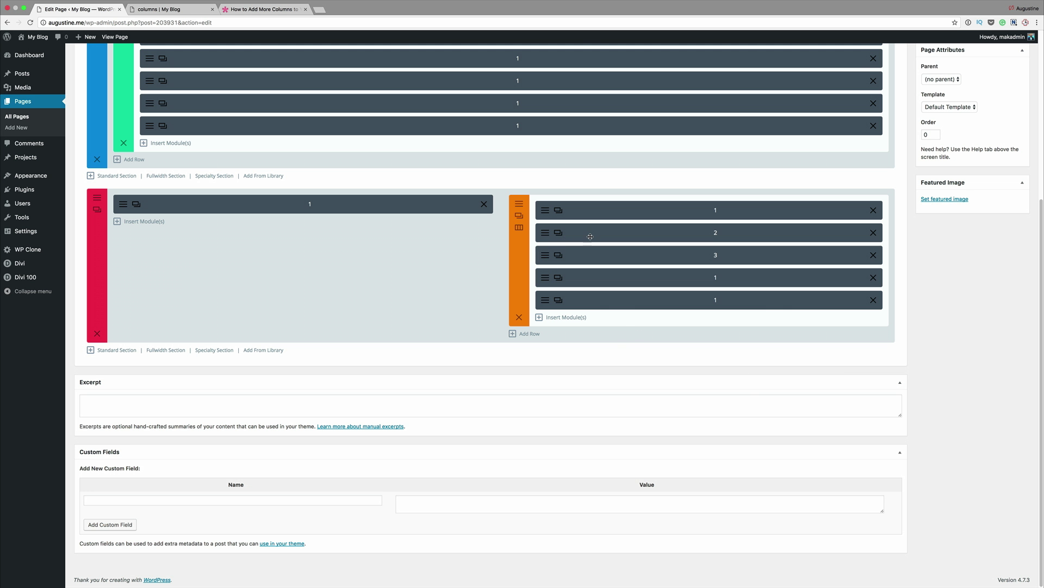
# Give the five-module row the CSS class 'five-columns', update the page, and view it live
pyautogui.click(519, 205)
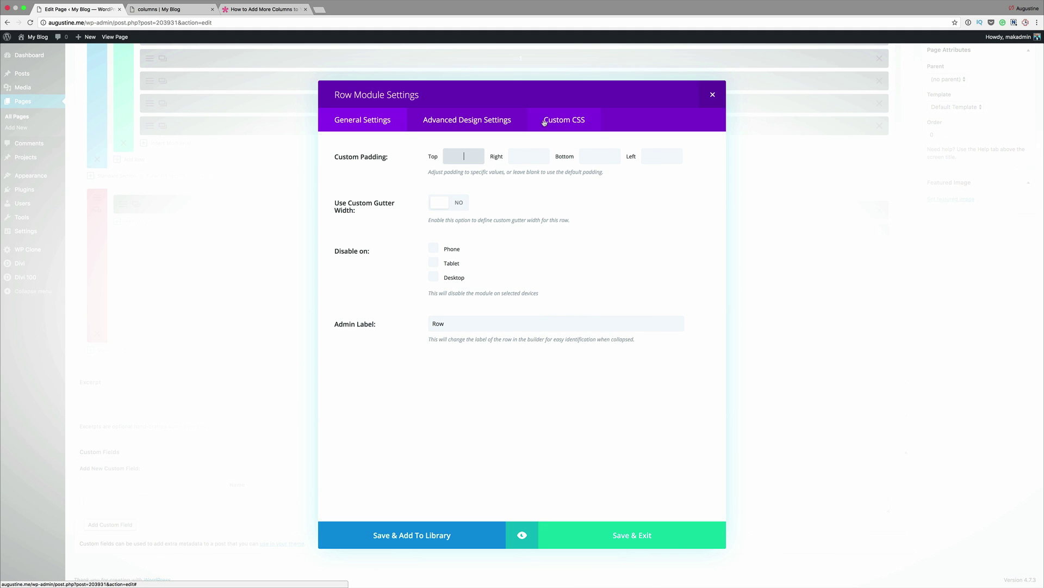
pyautogui.click(555, 121)
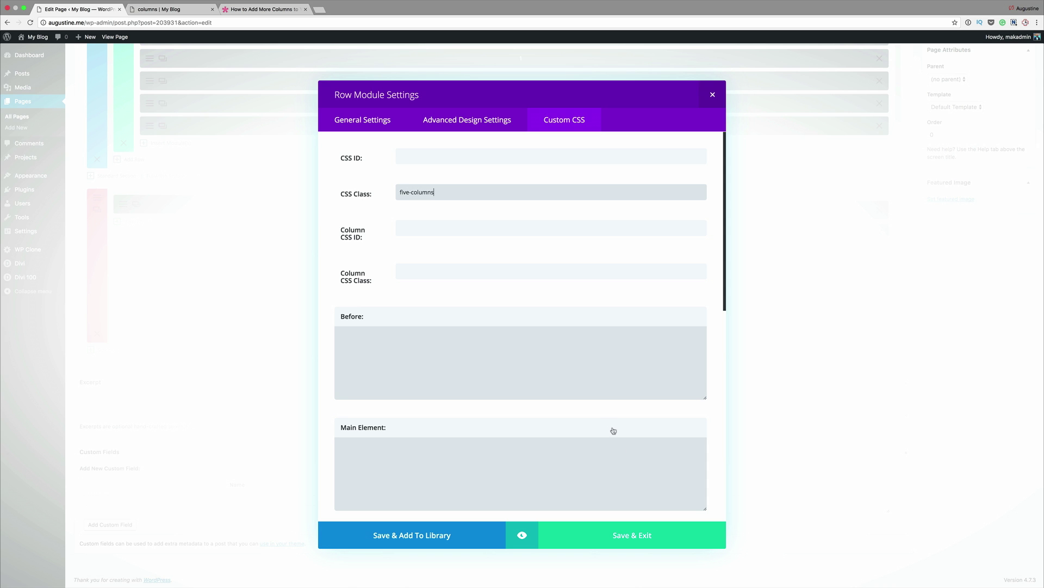
pyautogui.click(642, 537)
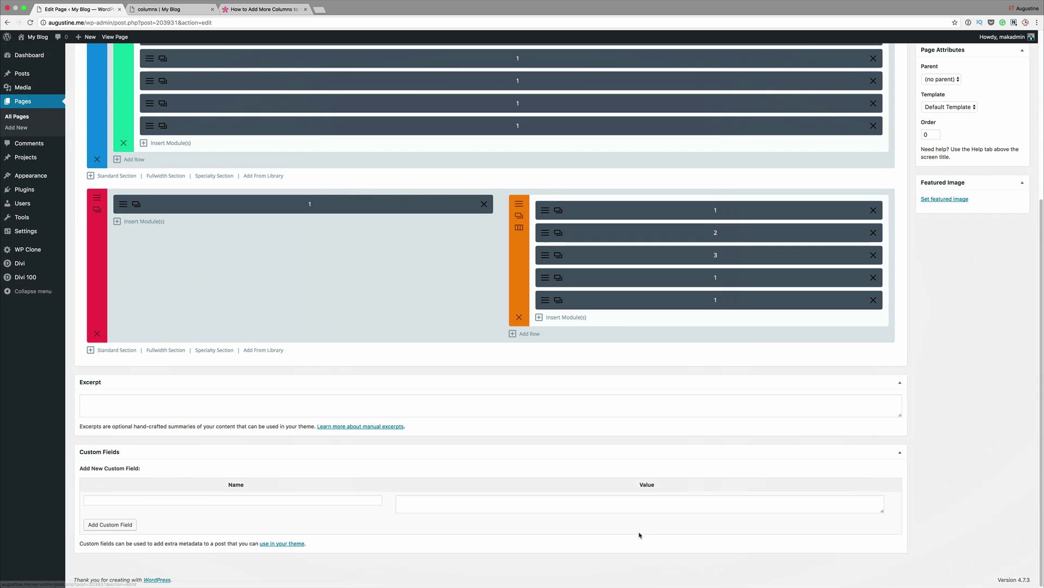
pyautogui.scroll(3, 816, 234)
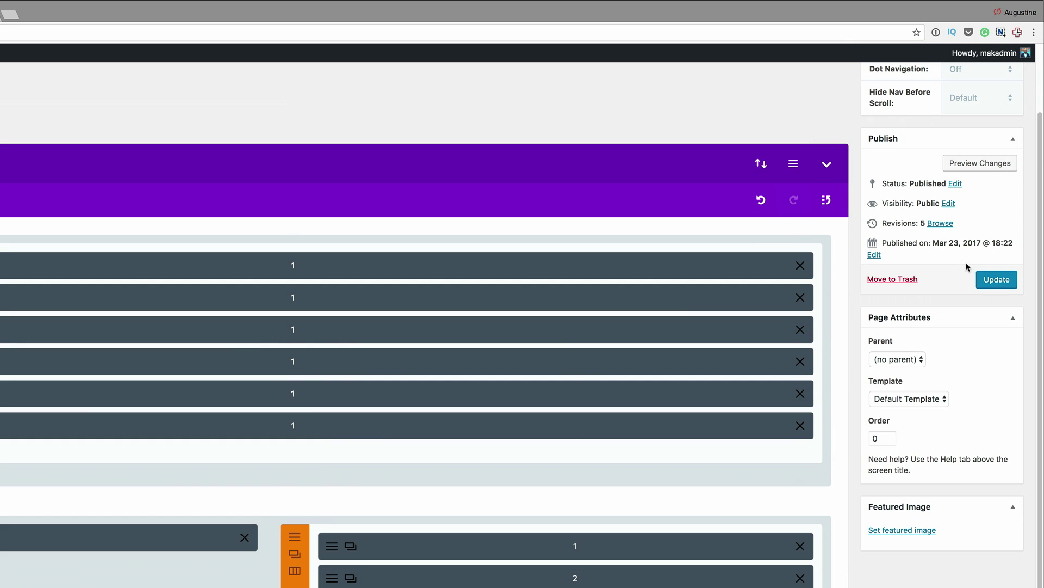
pyautogui.click(997, 280)
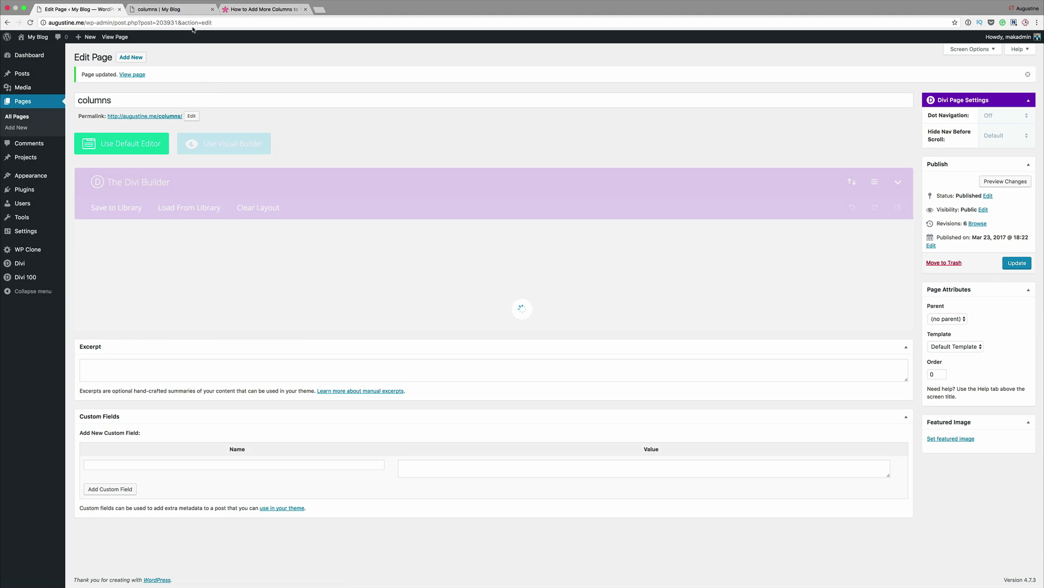
pyautogui.click(158, 10)
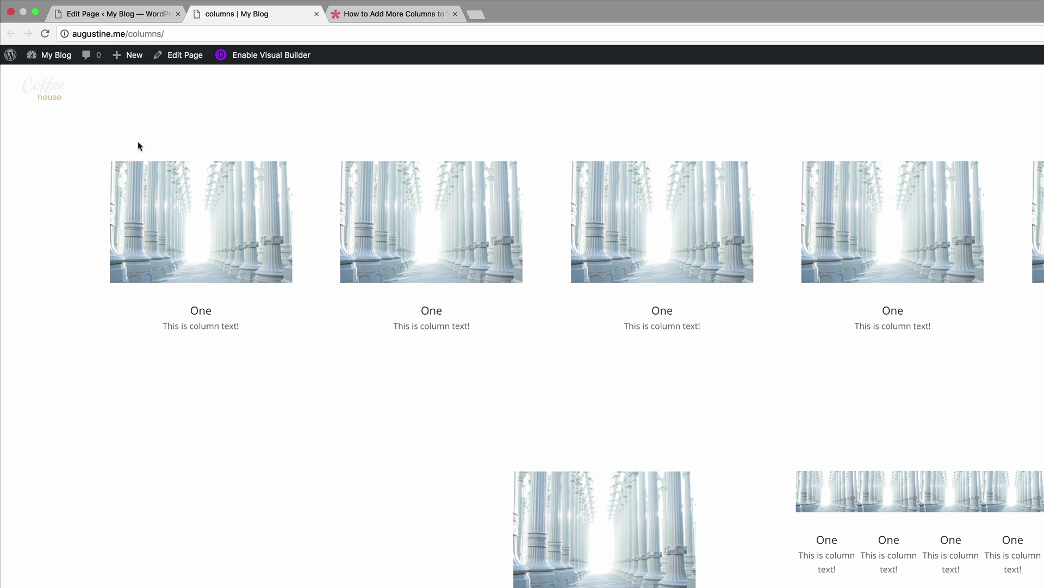
# Go from the admin dashboard to Divi Theme Options and scroll down to Custom CSS
pyautogui.moveTo(41, 39)
pyautogui.click(63, 77)
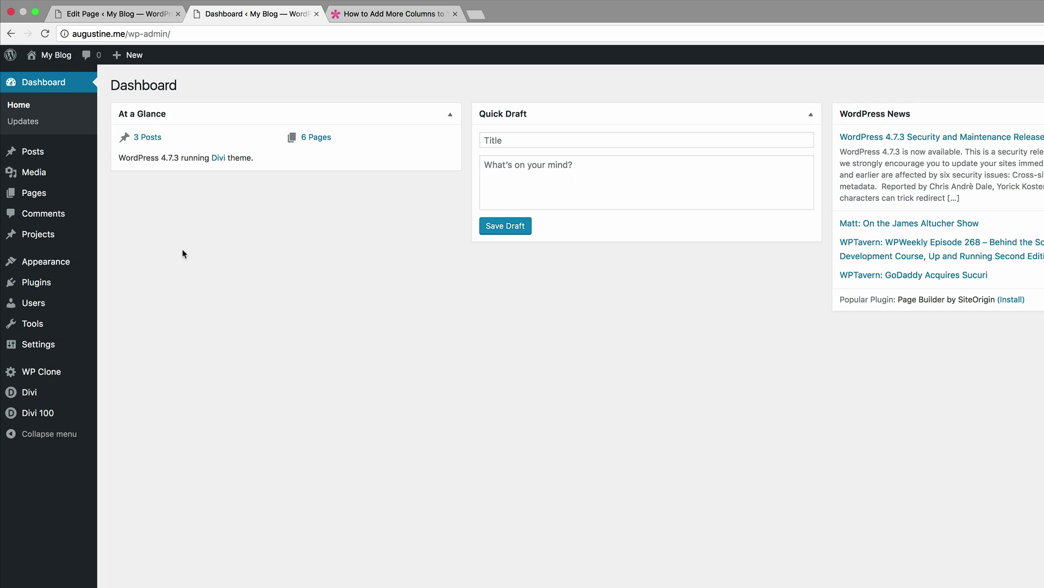
pyautogui.moveTo(33, 392)
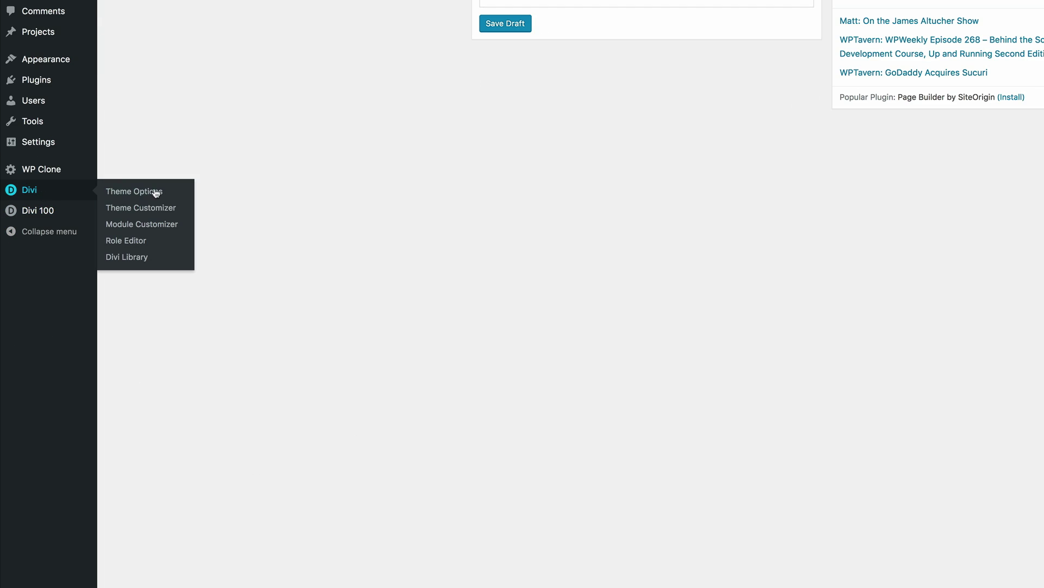
pyautogui.click(158, 192)
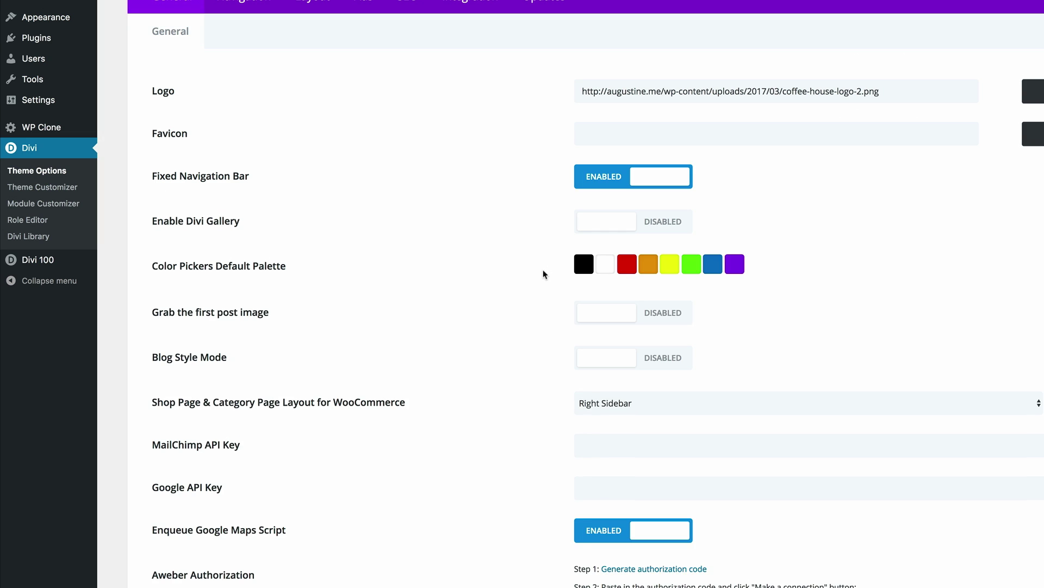
pyautogui.scroll(-15, 543, 270)
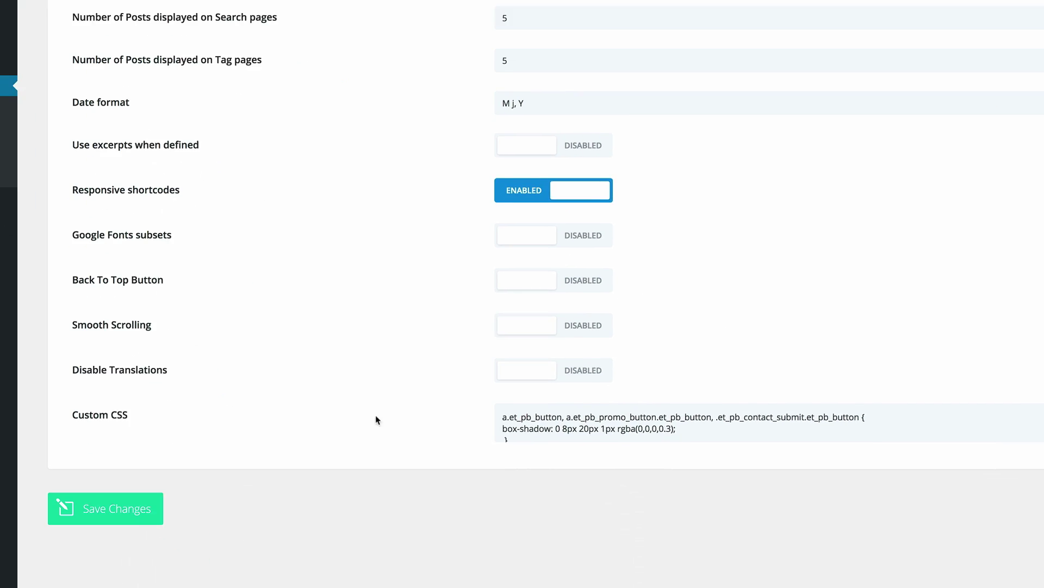
pyautogui.scroll(-3, 598, 424)
pyautogui.scroll(-5, 598, 399)
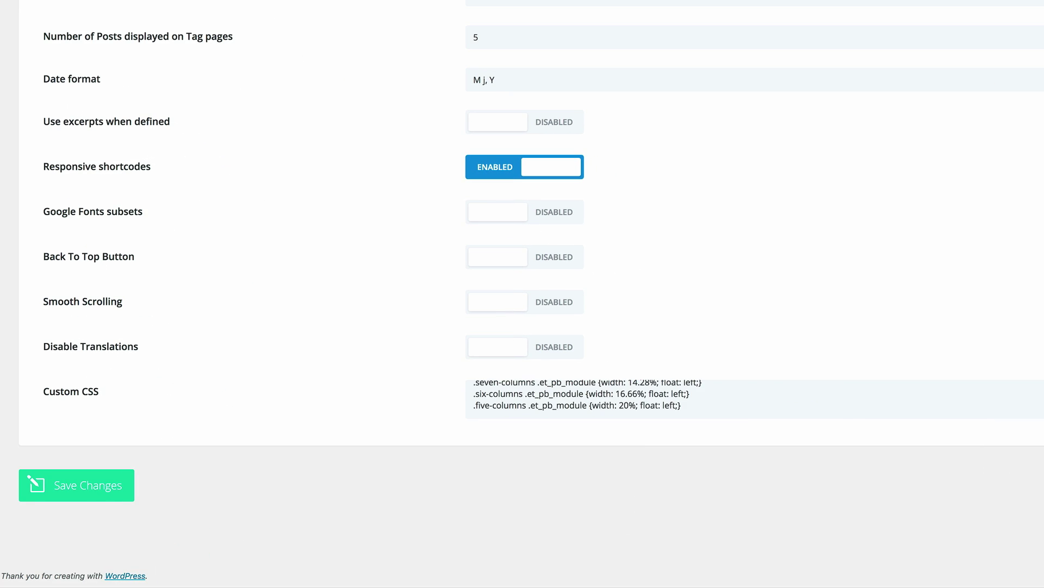
pyautogui.click(730, 403)
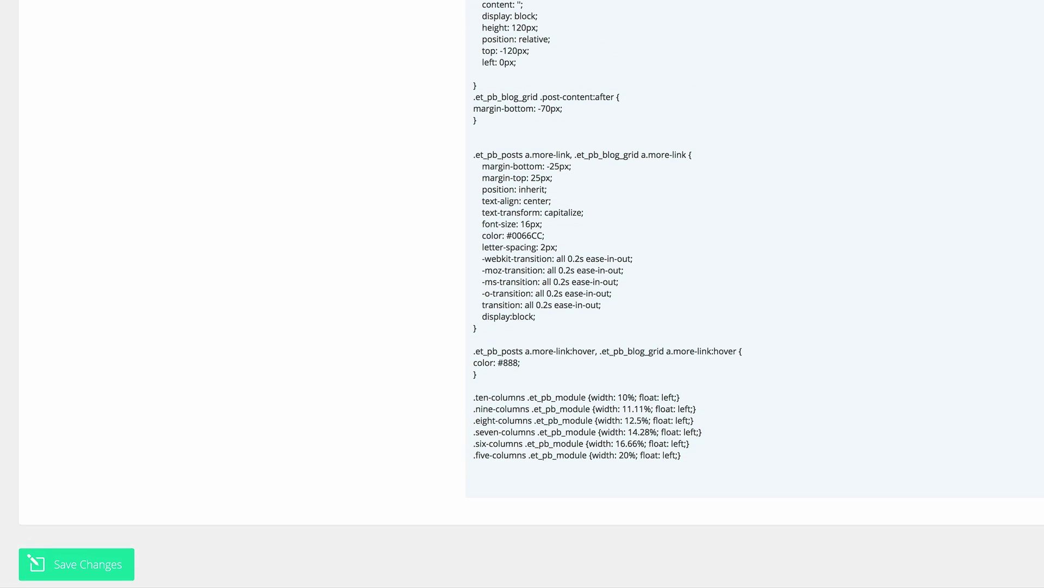
pyautogui.click(737, 464)
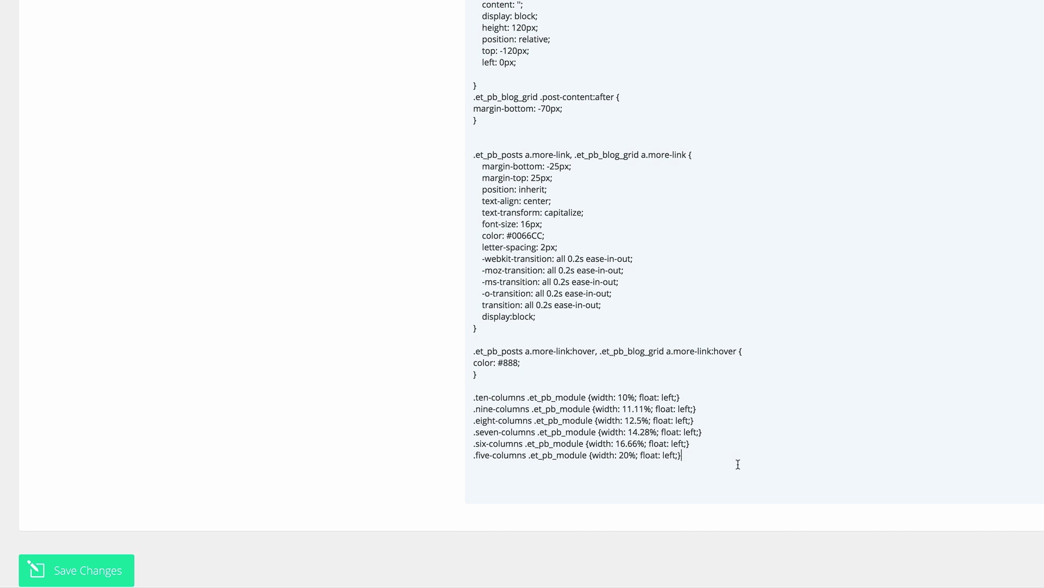
pyautogui.write('@media (max-width: 980px){ .ten-columns .et_pb_module {width: 20%;} .nine-columns .et_pb_module {width: 33.3%;} .eight-columns .et_pb_module {width: 25%;} .seven-columns .et_pb_module {width: 25%;} .six-columns .et_pb_module {width: 33.3%;} .five-columns .et_pb_module {width: 33.3%;} }  @media all and (max-width: 767px) { .ten-columns .et_pb_module {width: 100%;} .nine-columns .et_pb_module {width: 100%;} .eight-columns .et_pb_module {width: 100%;} .seven-columns .et_pb_module {width: 100%;} .six-columns .et_pb_module {width: 100%;} .five-columns .et_pb_module {width: 100%;} }')
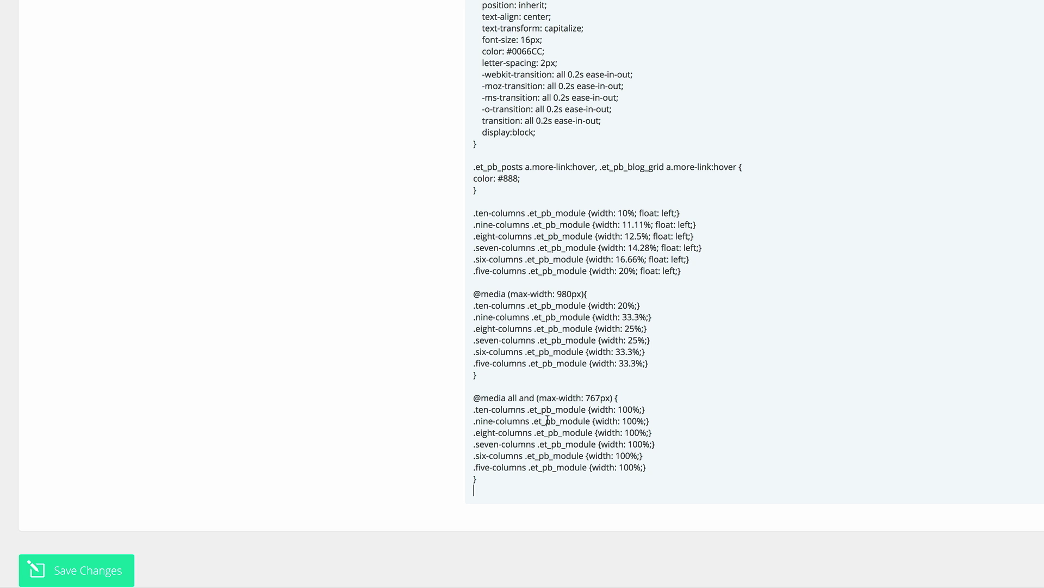
pyautogui.scroll(-2, 53, 551)
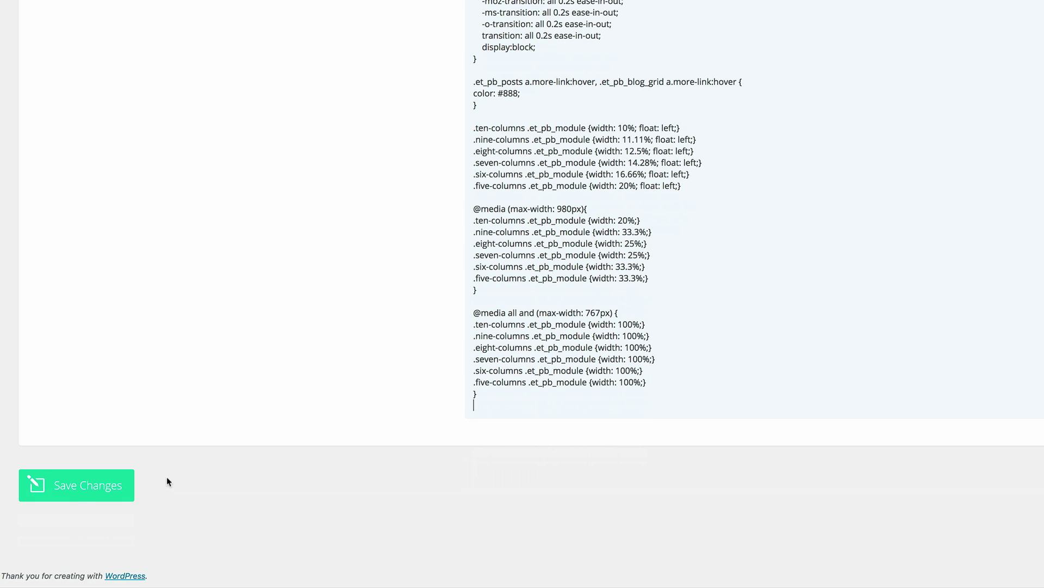
pyautogui.click(89, 489)
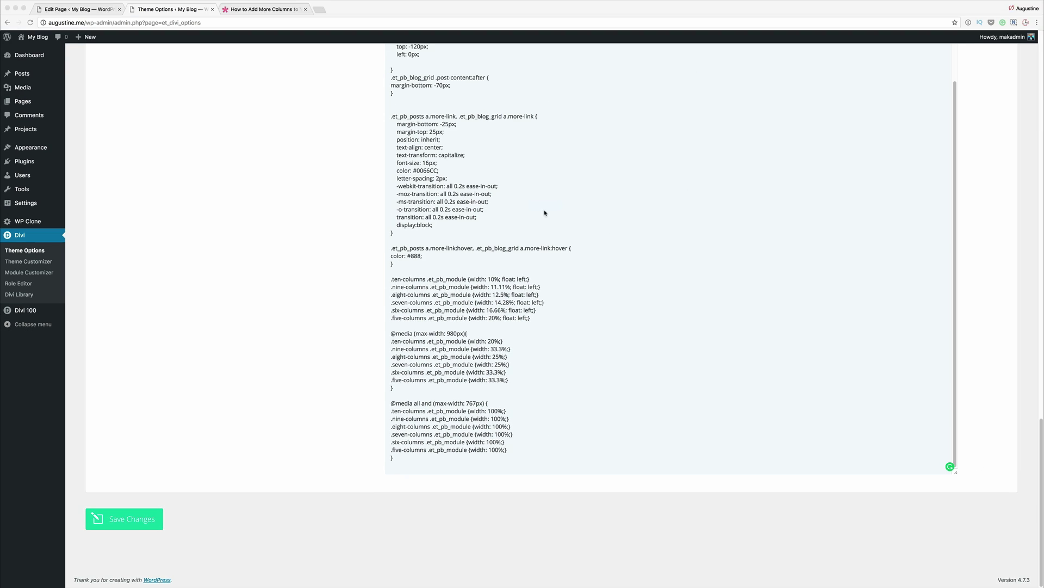
# Return to the top of the reloaded Theme Options page after saving
pyautogui.click(544, 213)
pyautogui.scroll(20, 544, 212)
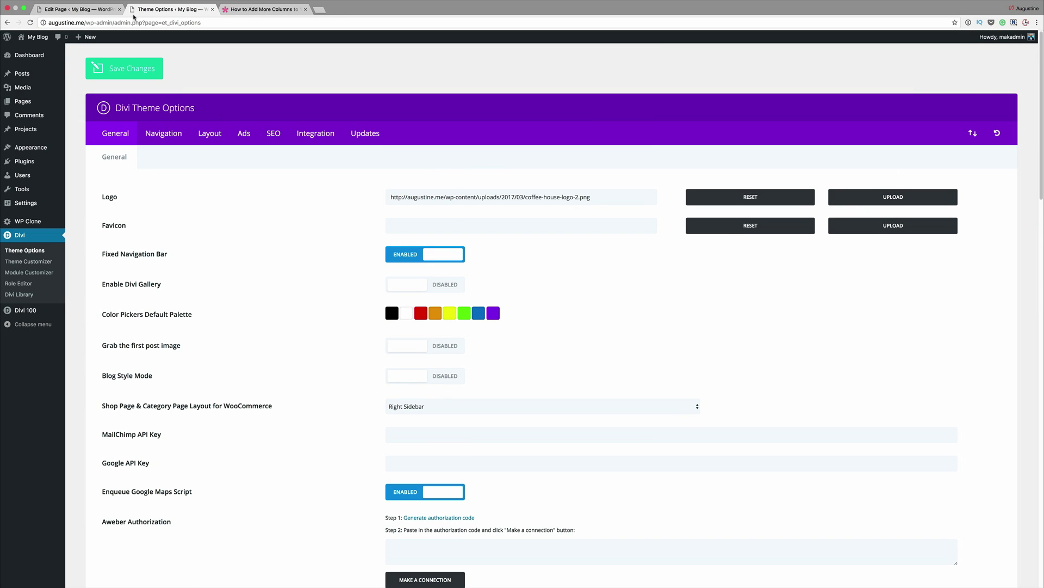